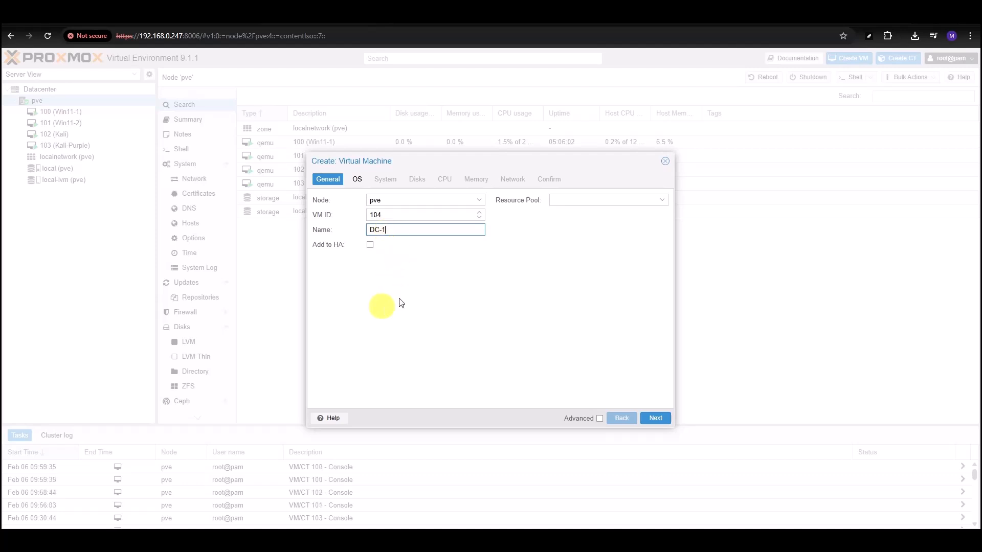
# Step: Choose the 26100.32230 Windows Server evaluation ISO as installation media and set the guest OS type to Microsoft Windows
pyautogui.click(358, 180)
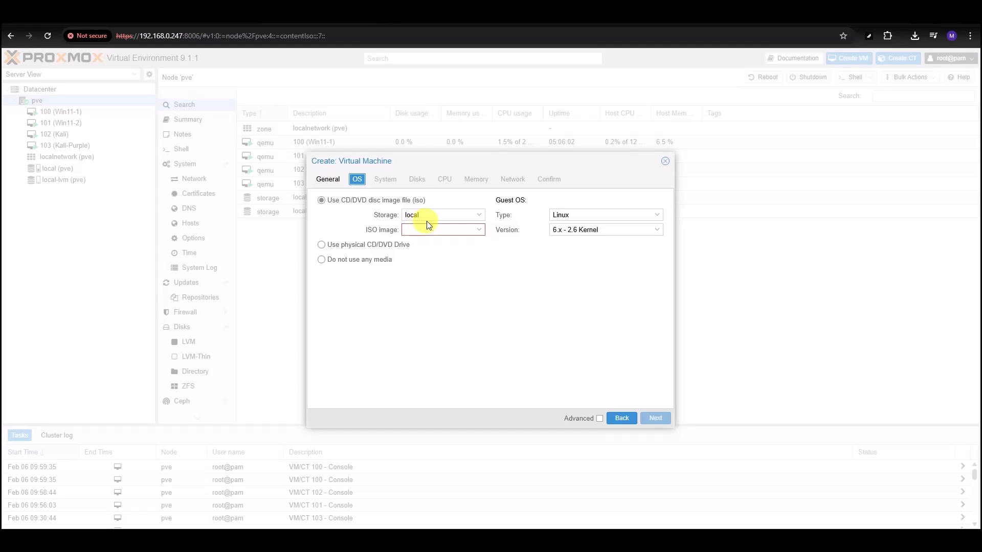
pyautogui.click(480, 231)
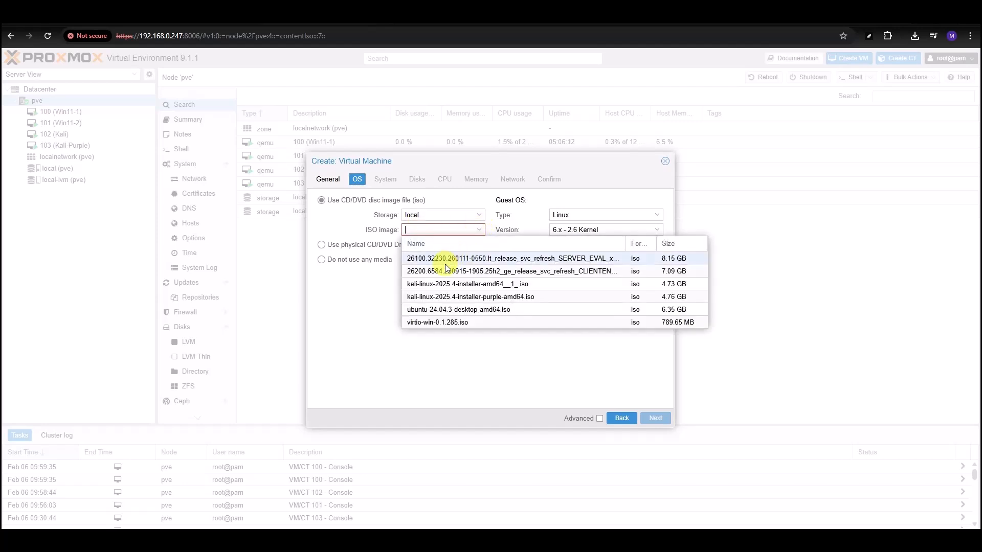
pyautogui.click(555, 259)
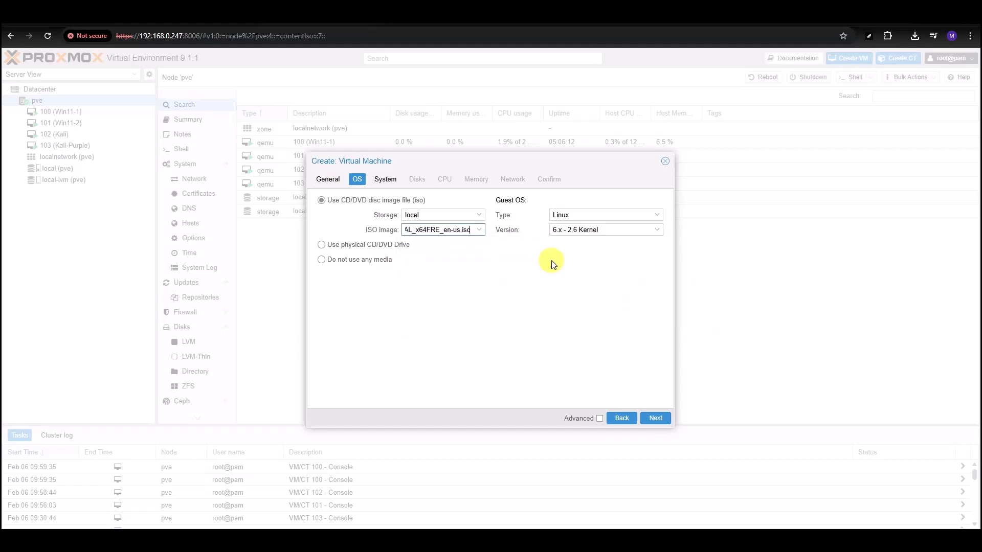
pyautogui.click(646, 216)
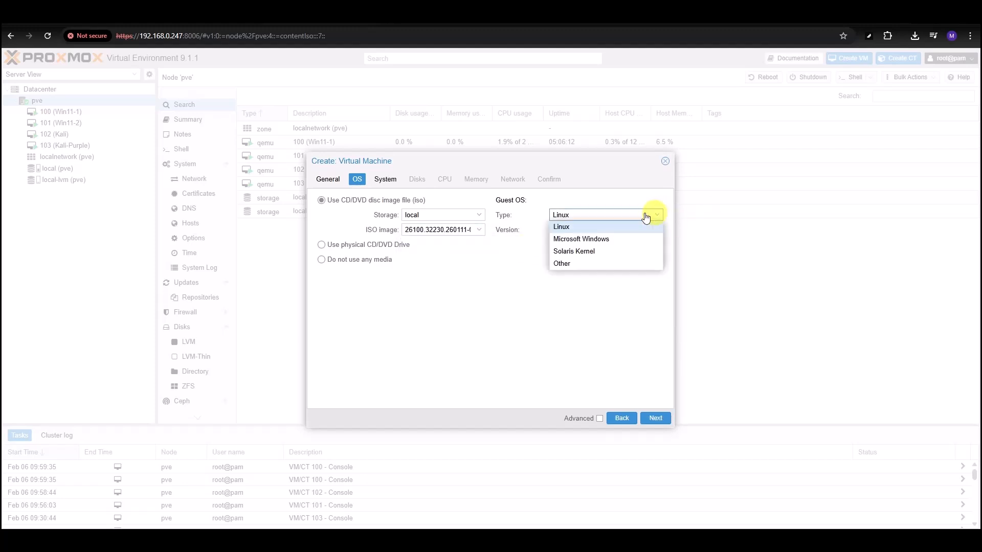
pyautogui.click(572, 239)
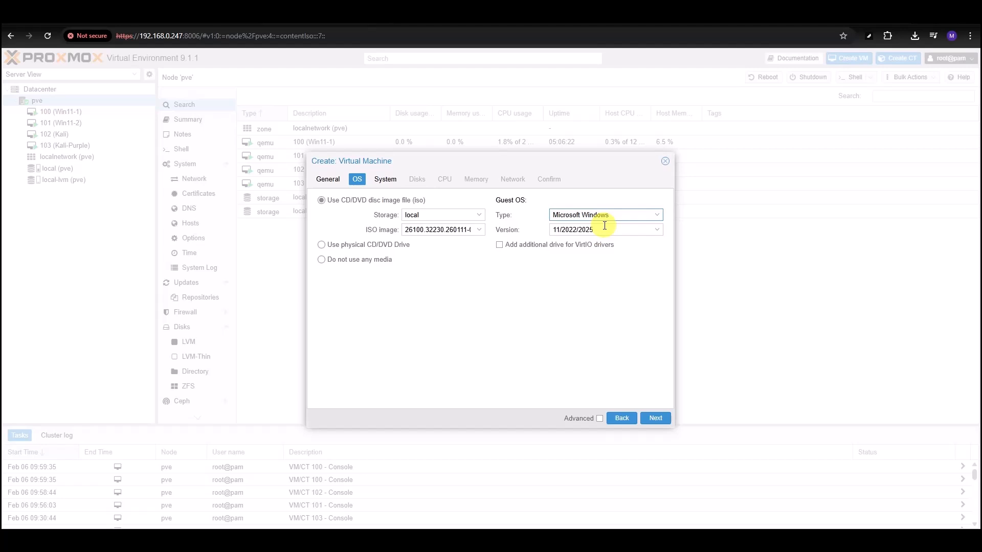
# Step: Add an additional drive for VirtIO drivers using the virtio-win-0.1.285.iso image
pyautogui.click(500, 246)
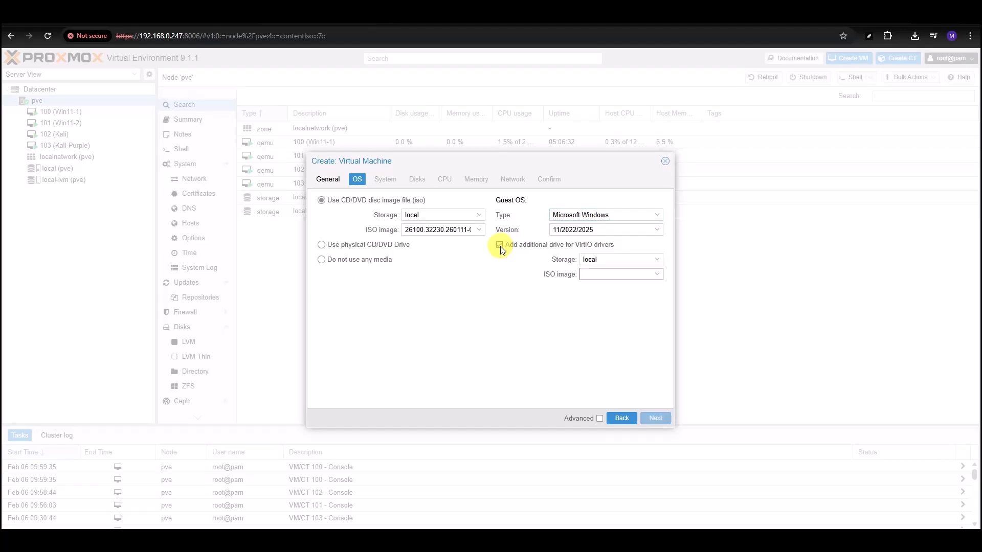
pyautogui.click(657, 276)
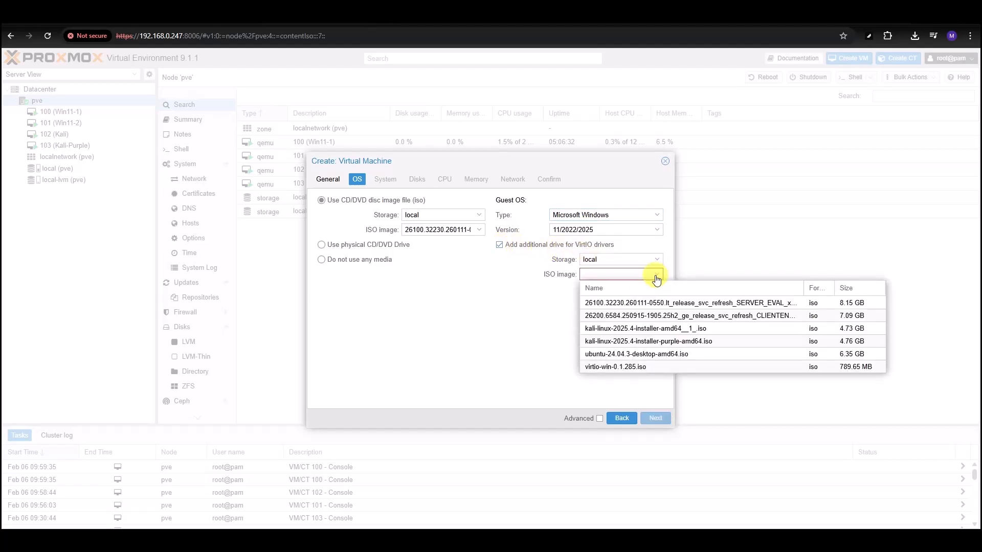
pyautogui.click(597, 368)
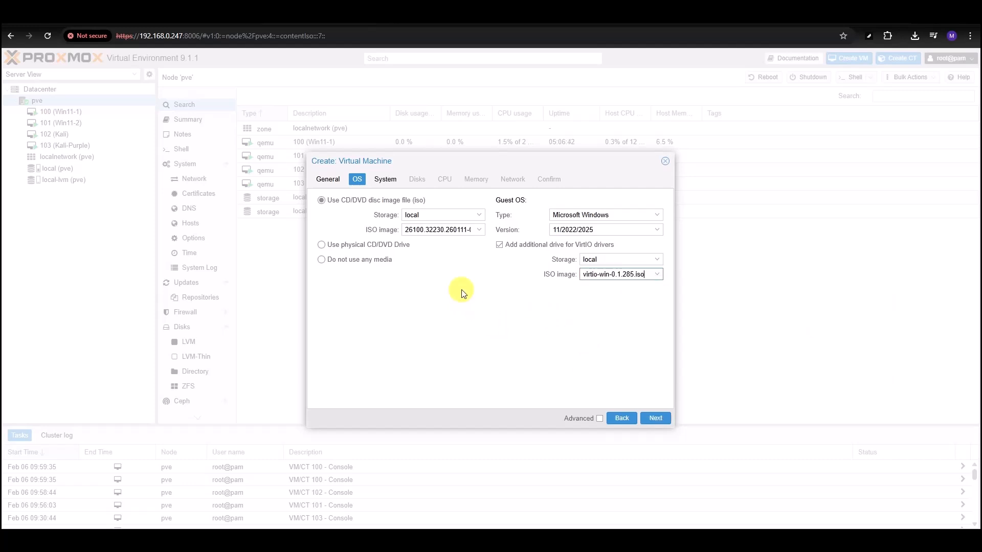
# Step: Set both the TPM storage and the EFI storage to local-lvm and enable the Qemu Agent
pyautogui.click(386, 181)
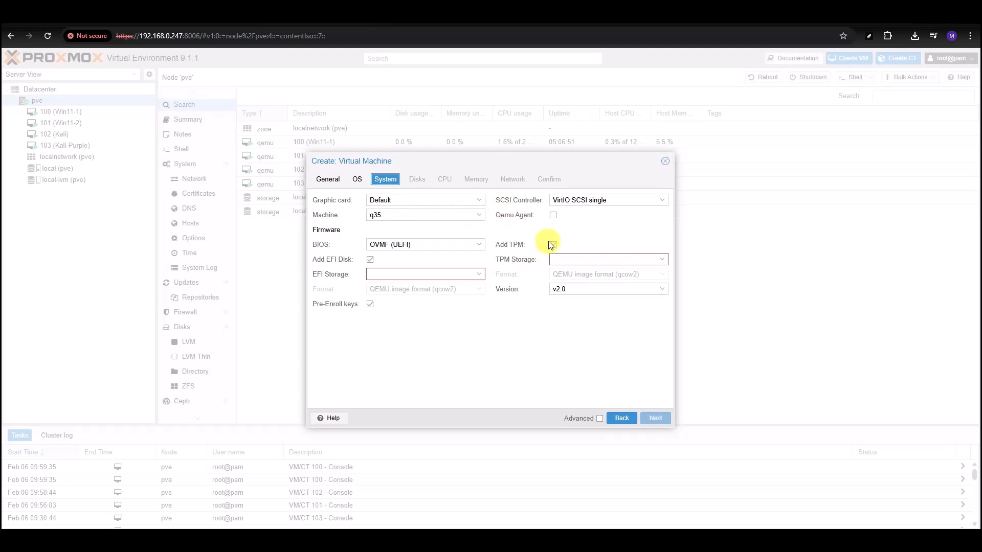
pyautogui.click(662, 261)
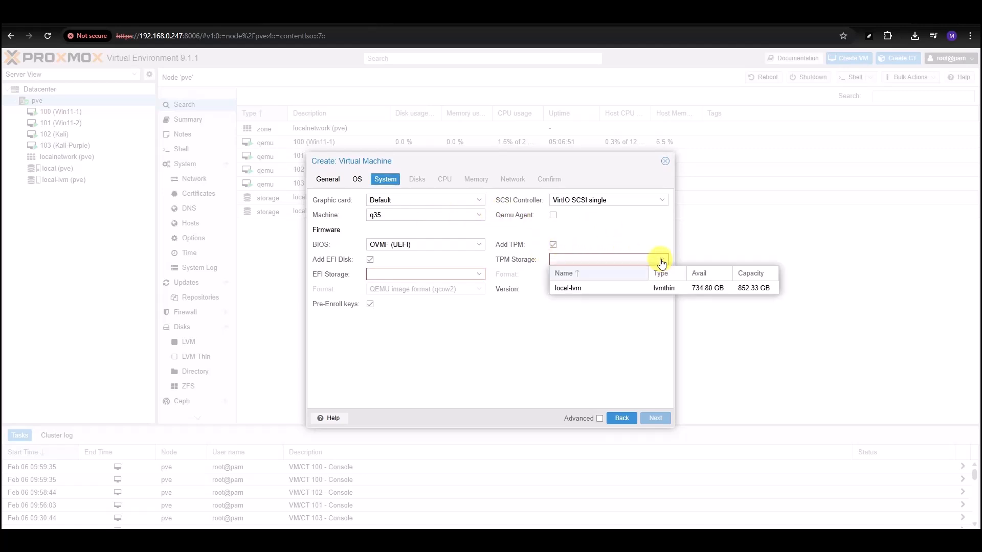
pyautogui.click(565, 289)
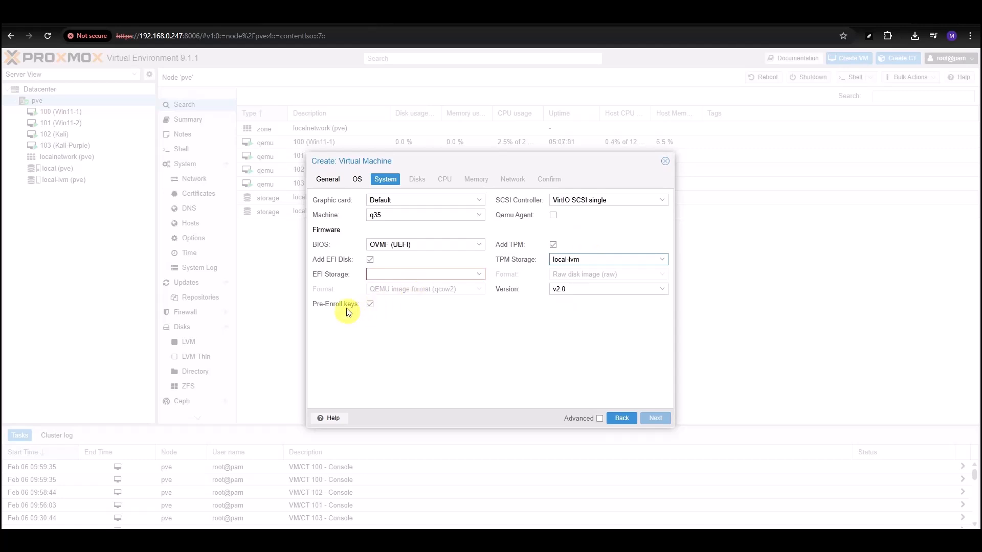
pyautogui.click(474, 274)
pyautogui.click(395, 303)
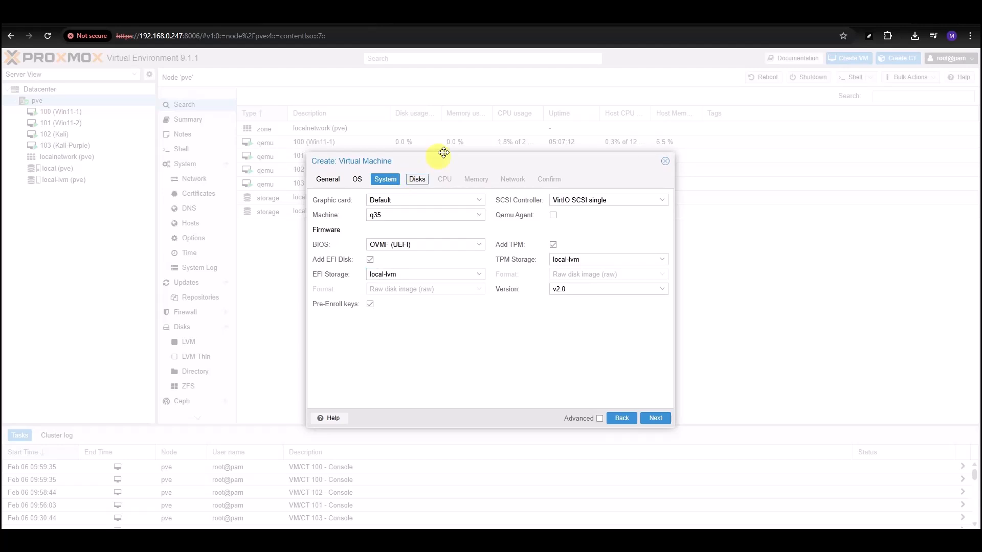
pyautogui.click(552, 215)
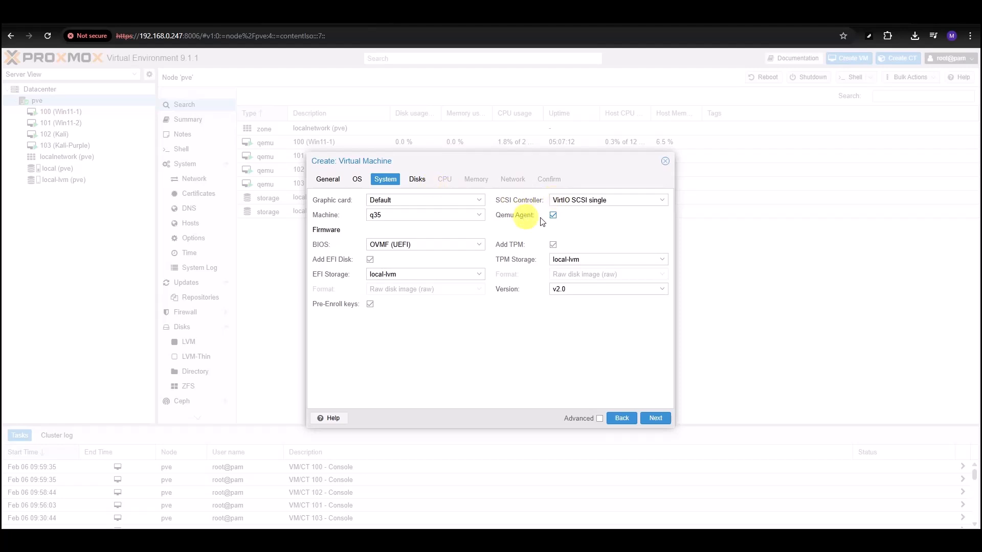
# Step: Set the virtual machine's disk size to 100 GiB and its CPU to 2 cores
pyautogui.click(416, 180)
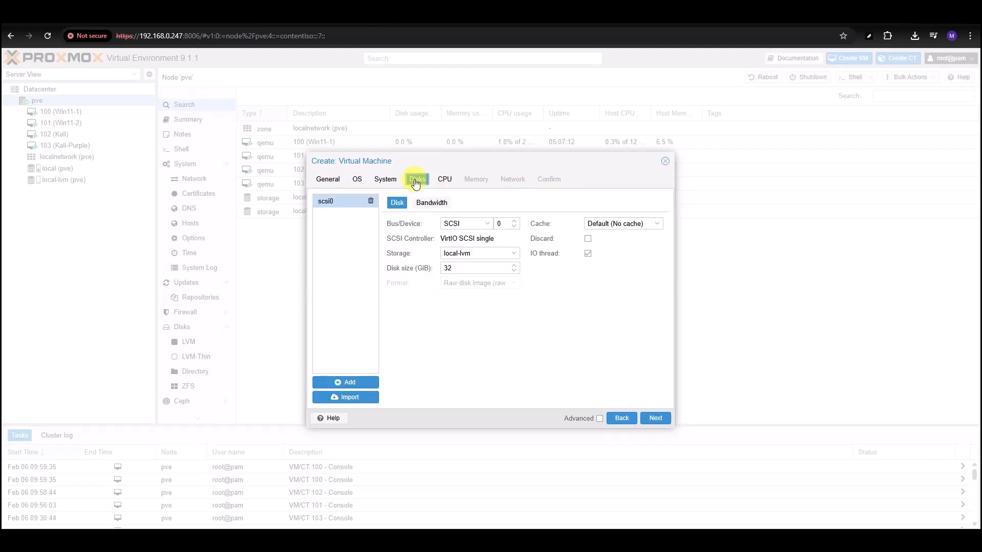
pyautogui.click(462, 271)
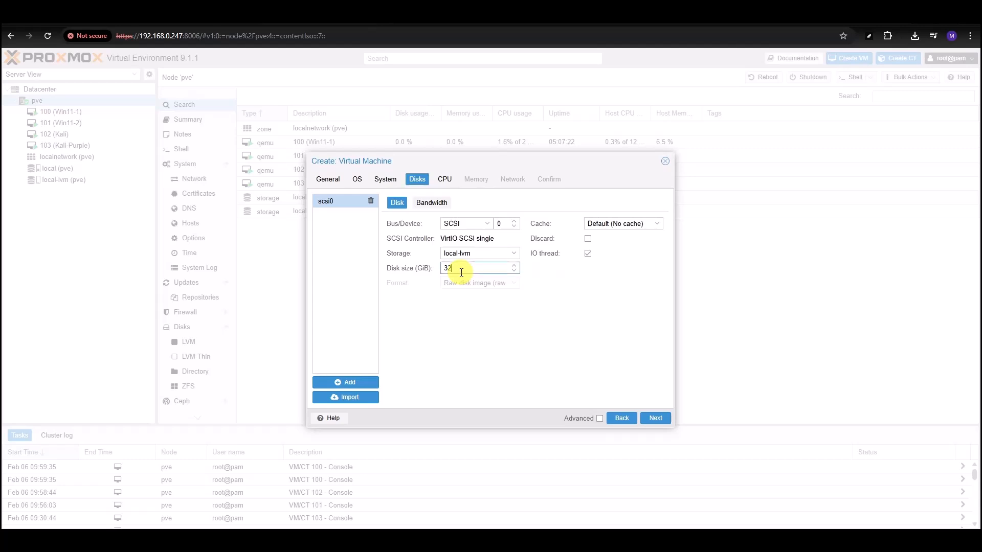
pyautogui.moveTo(461, 272); pyautogui.dragTo(446, 272)
pyautogui.click(447, 182)
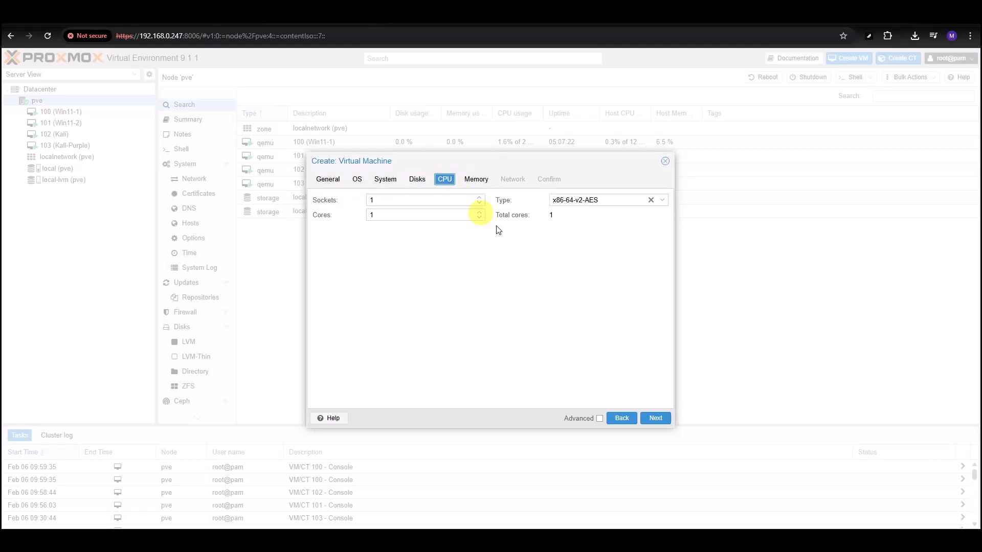
pyautogui.click(479, 212)
# Step: Turn off the firewall on the network device and finish creating the DC-1 virtual machine with the default memory
pyautogui.click(477, 180)
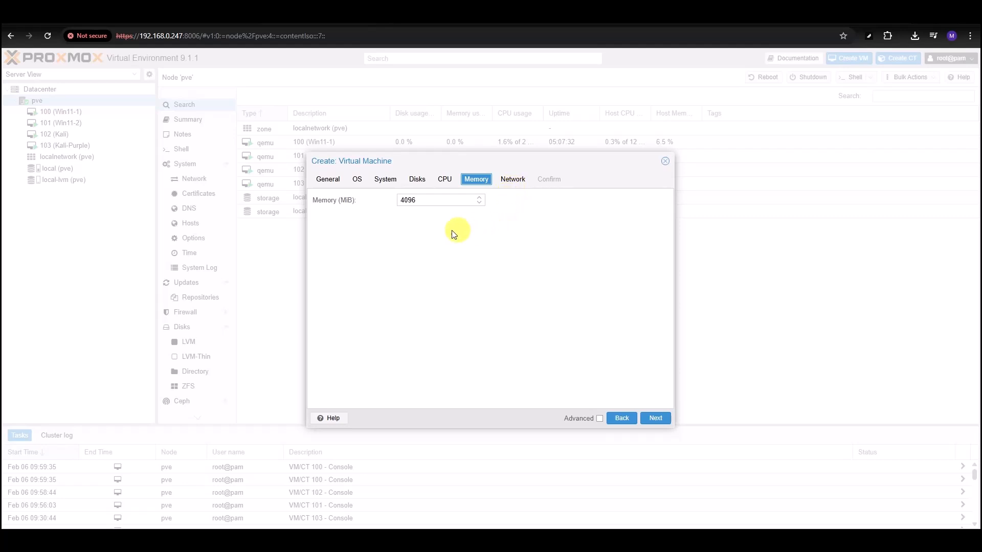
pyautogui.click(513, 185)
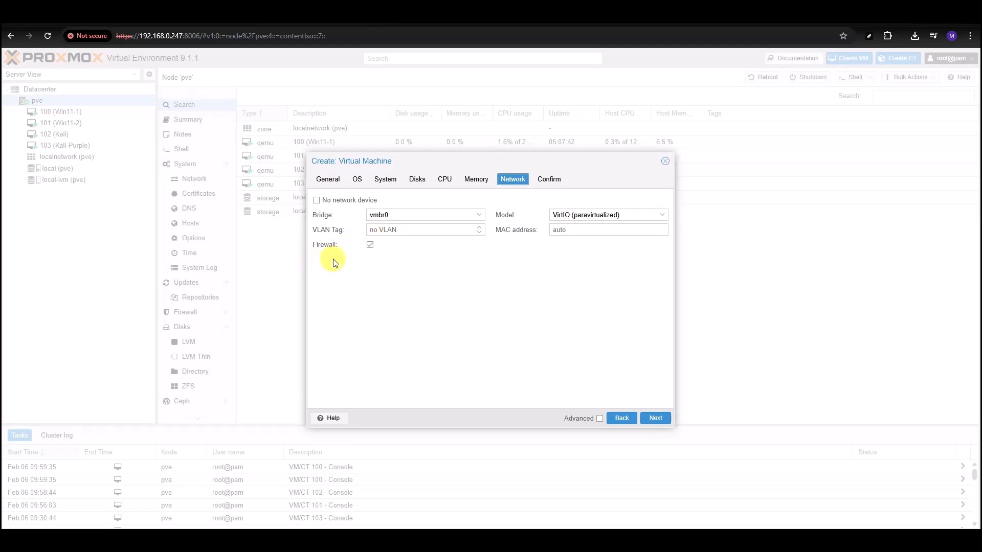
pyautogui.click(369, 246)
pyautogui.click(662, 421)
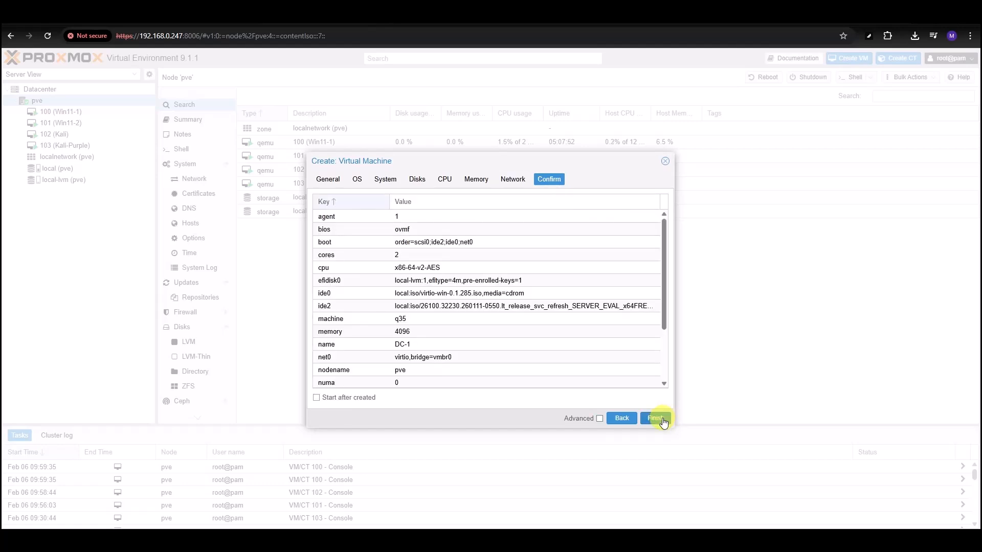
pyautogui.click(660, 419)
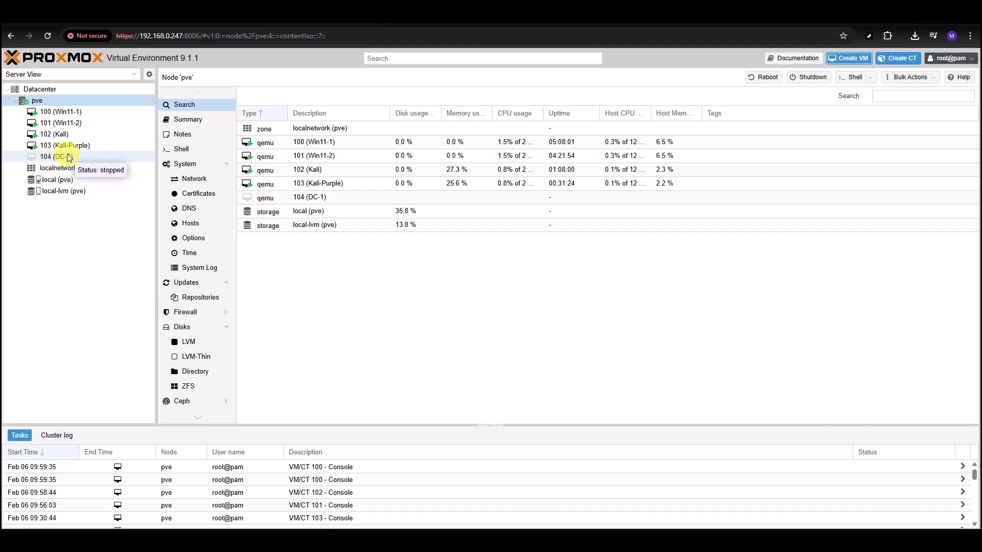
# Step: Start virtual machine 104 (DC-1) and open its noVNC console
pyautogui.rightClick(71, 158)
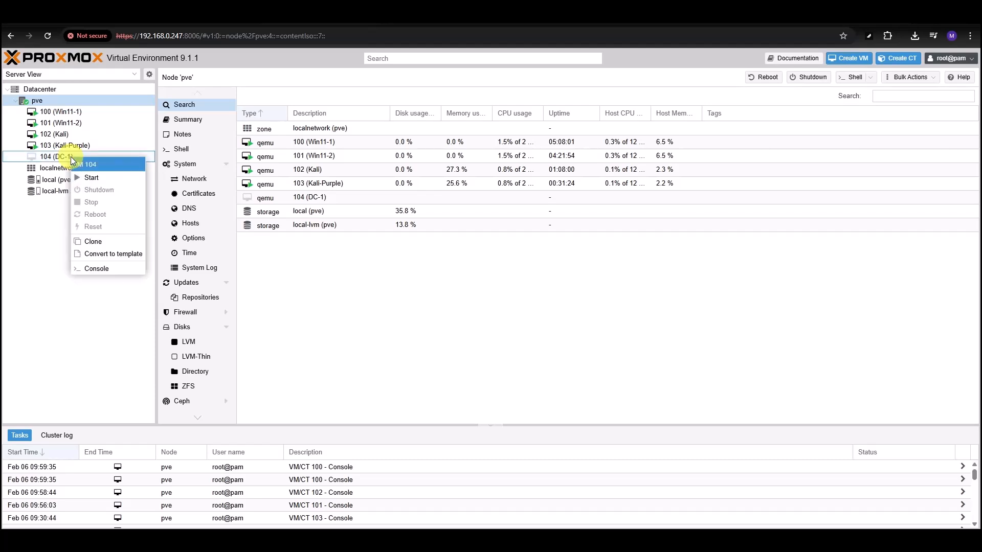
pyautogui.click(88, 183)
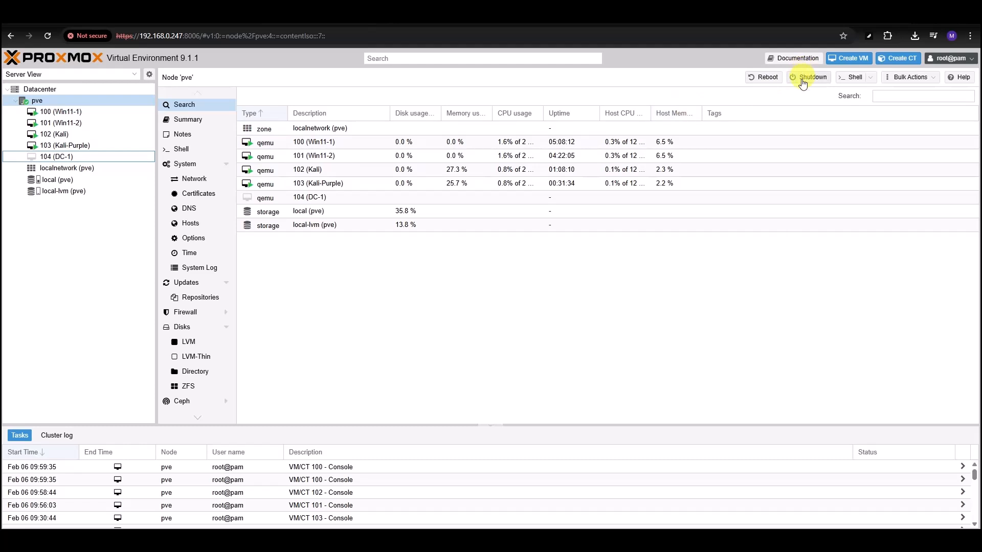
pyautogui.click(59, 156)
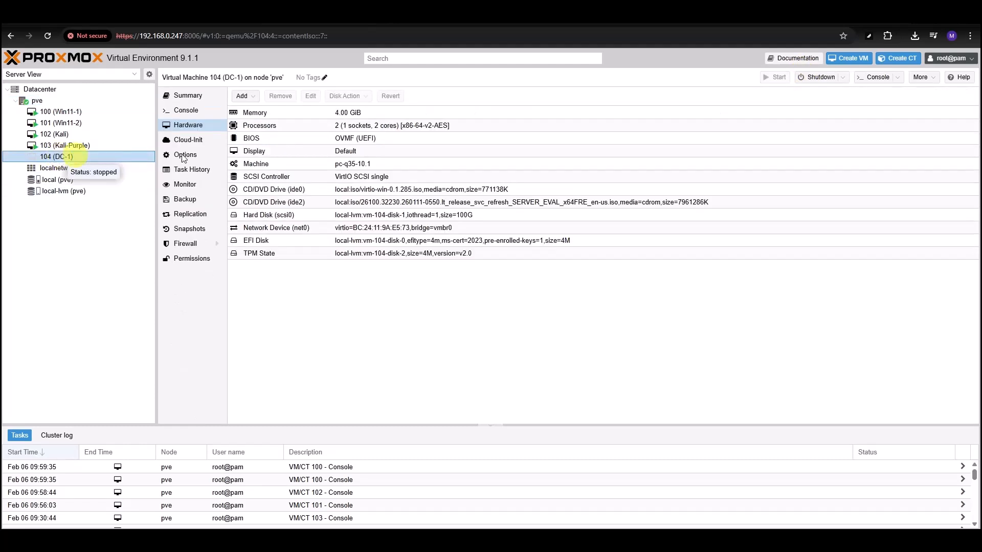
pyautogui.click(898, 78)
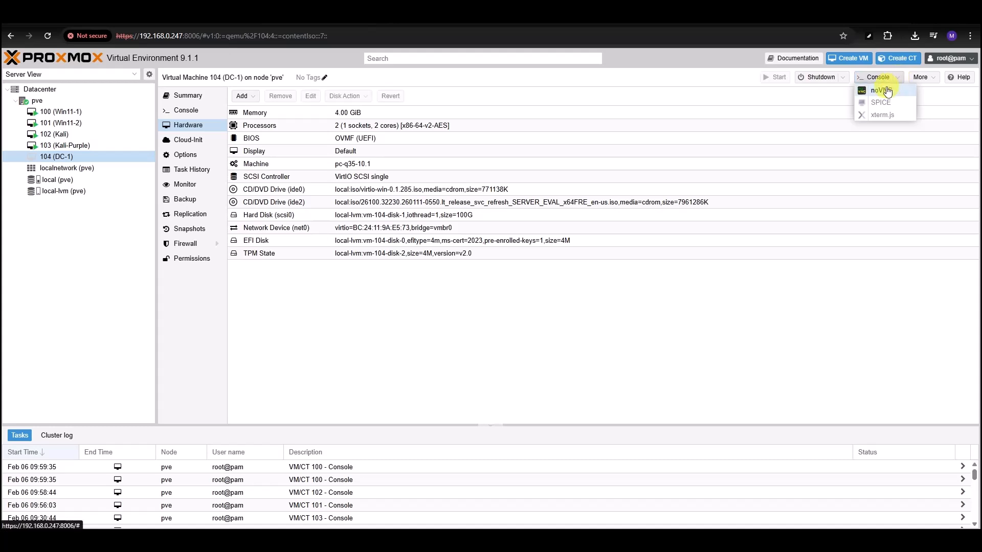
pyautogui.click(887, 92)
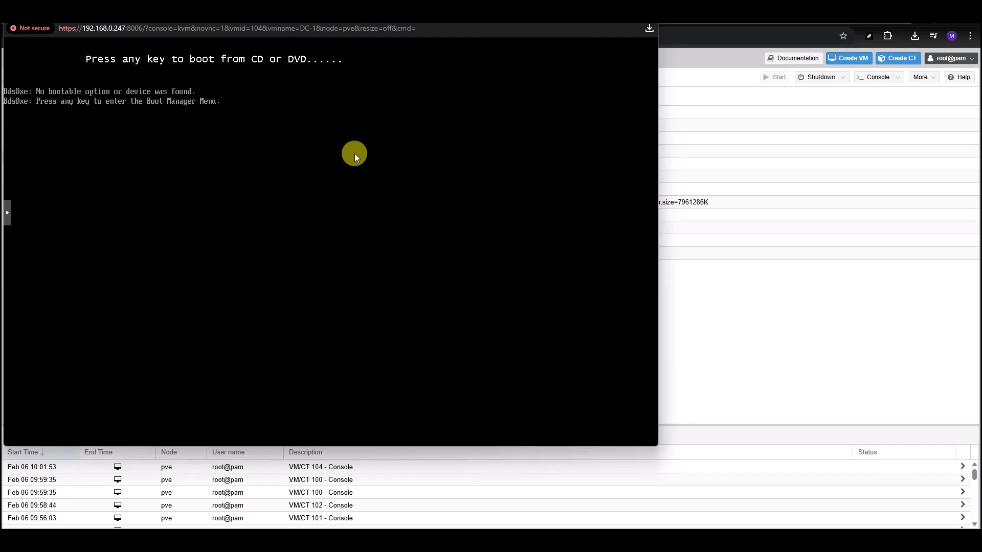
# Step: Boot the virtual machine from the UEFI QEMU DVD-ROM QM00003 device to load Windows Server Setup
pyautogui.press('Return')
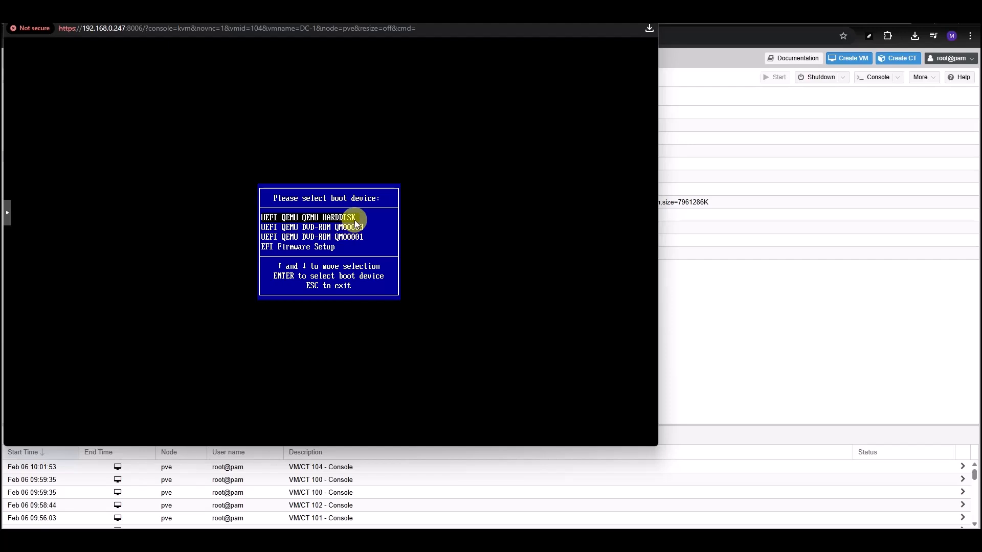
pyautogui.press('Down')
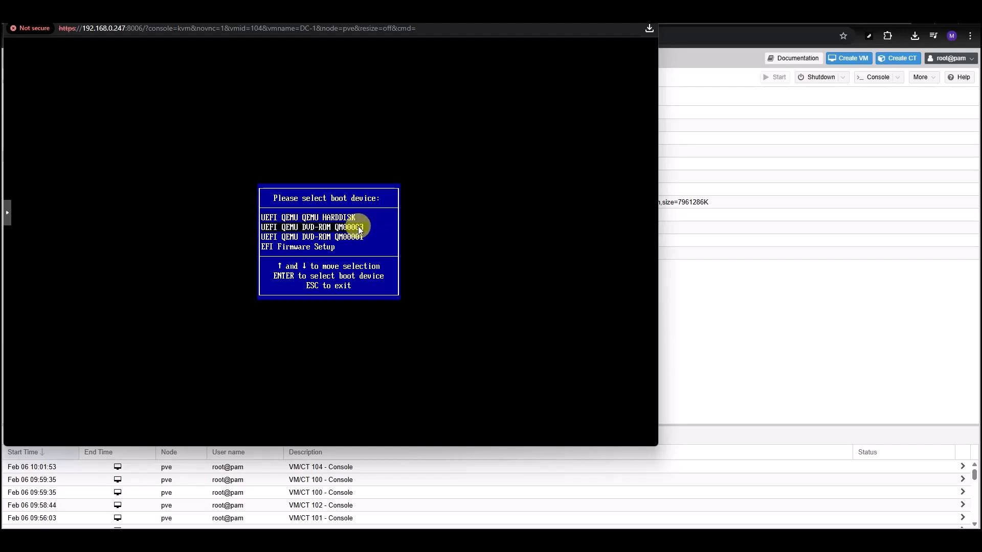
pyautogui.press('Return')
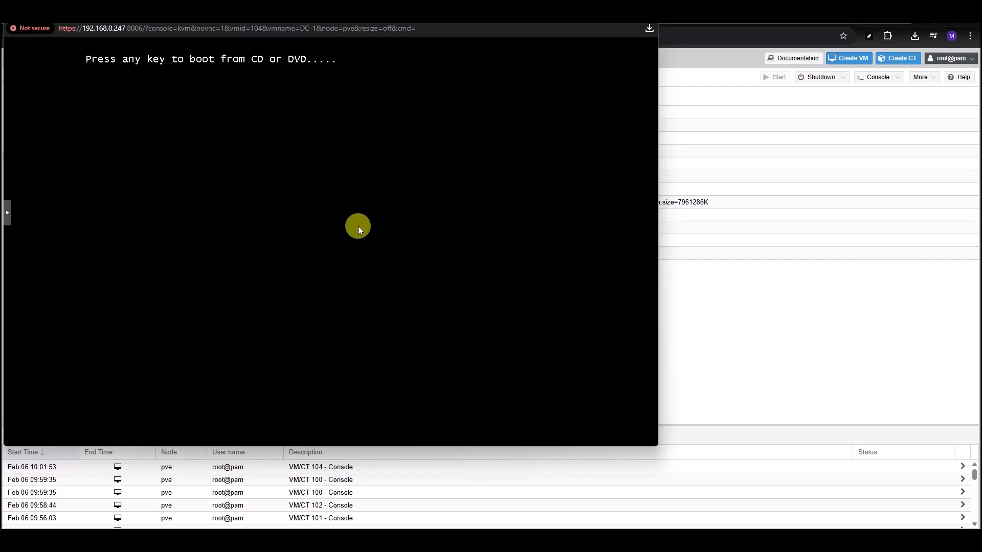
pyautogui.press('Return')
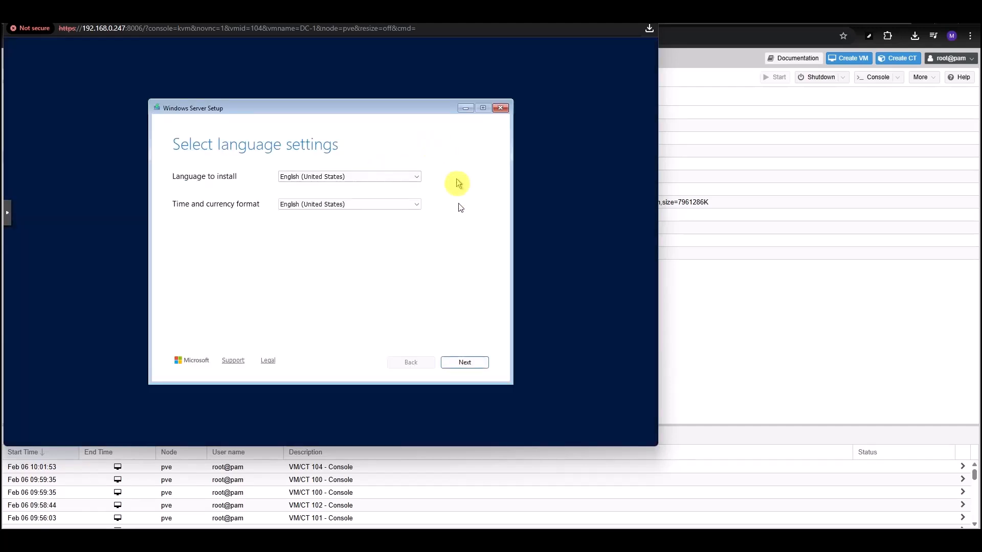
# Step: Accept the default language and keyboard settings, and proceed with Install Windows Server, agreeing that everything will be deleted
pyautogui.click(462, 365)
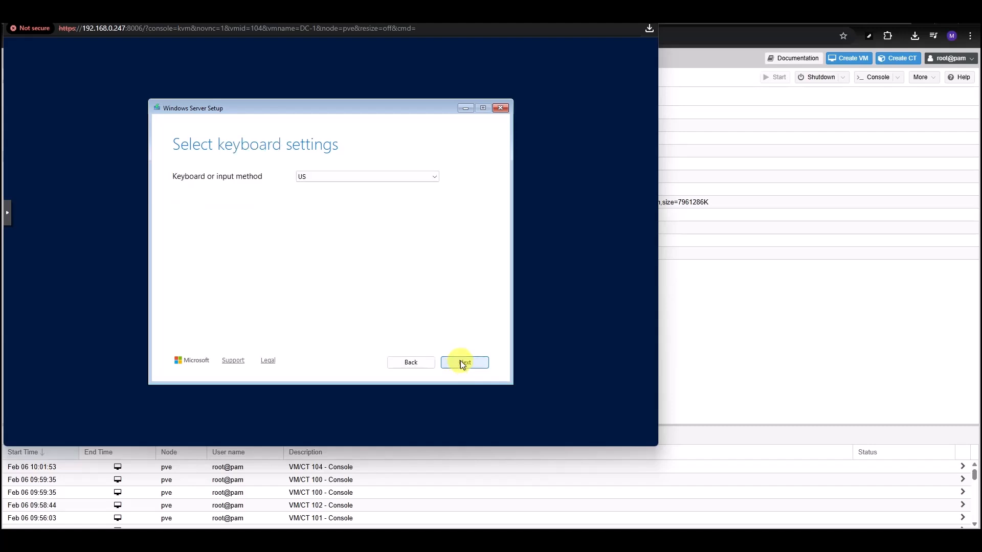
pyautogui.click(462, 363)
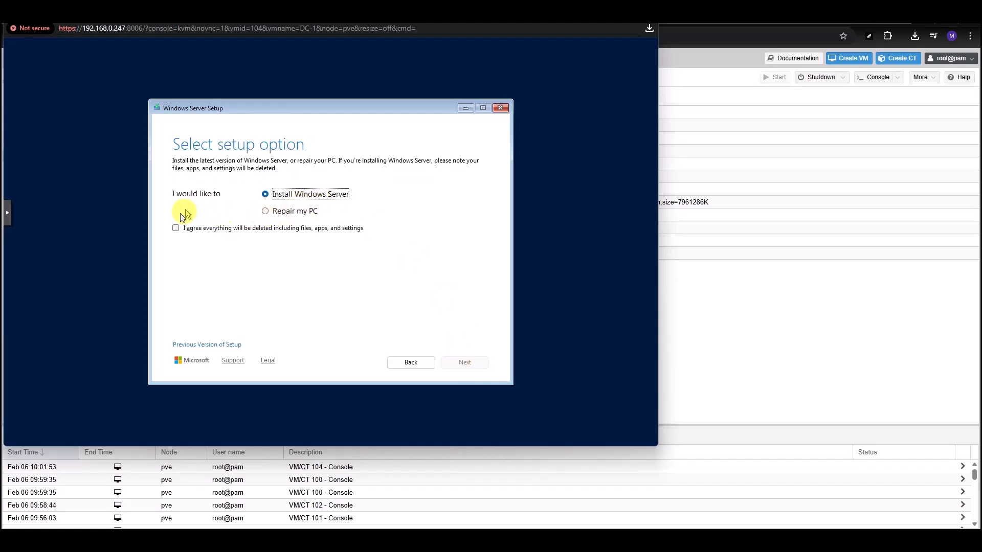
pyautogui.click(175, 230)
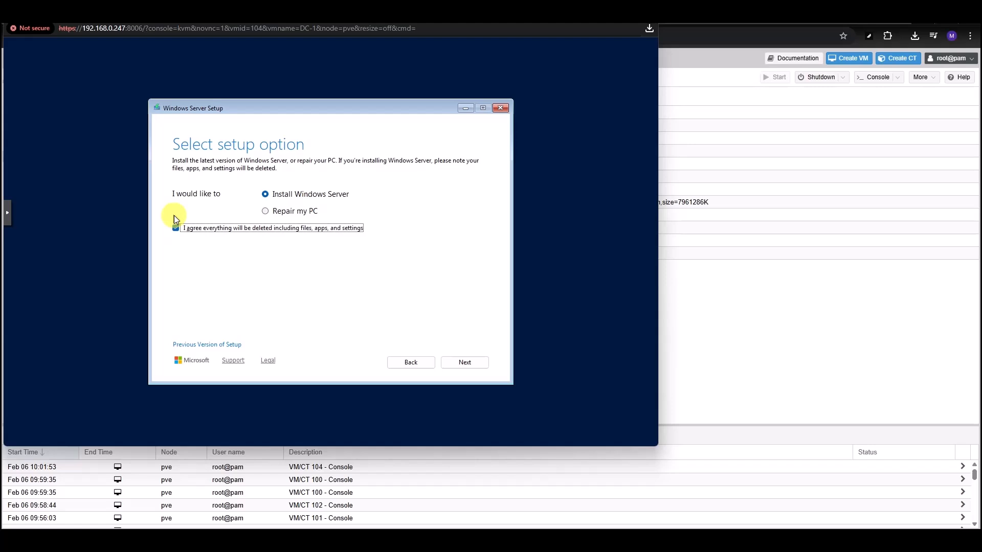
pyautogui.click(473, 364)
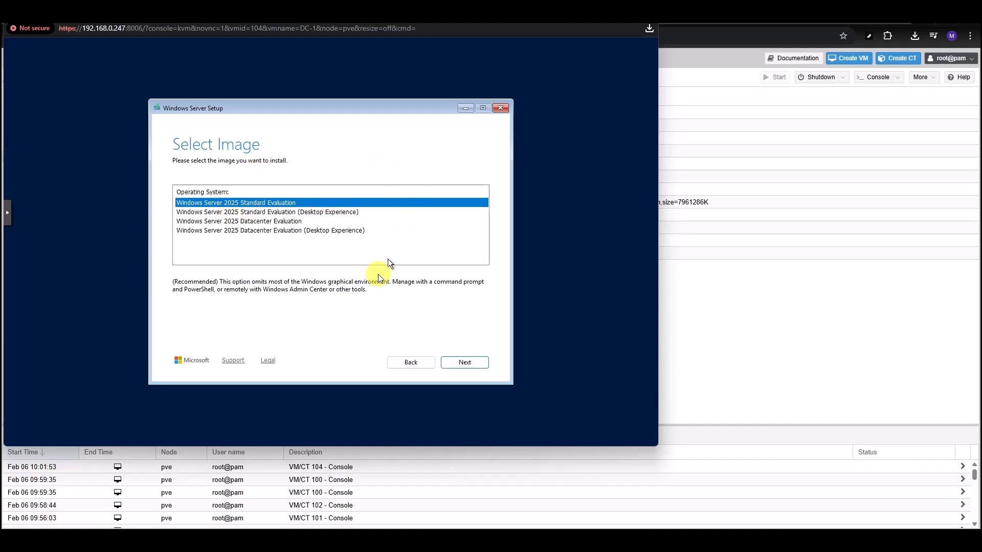
# Step: Select the Windows Server 2025 Standard Evaluation (Desktop Experience) image and continue the setup
pyautogui.click(260, 214)
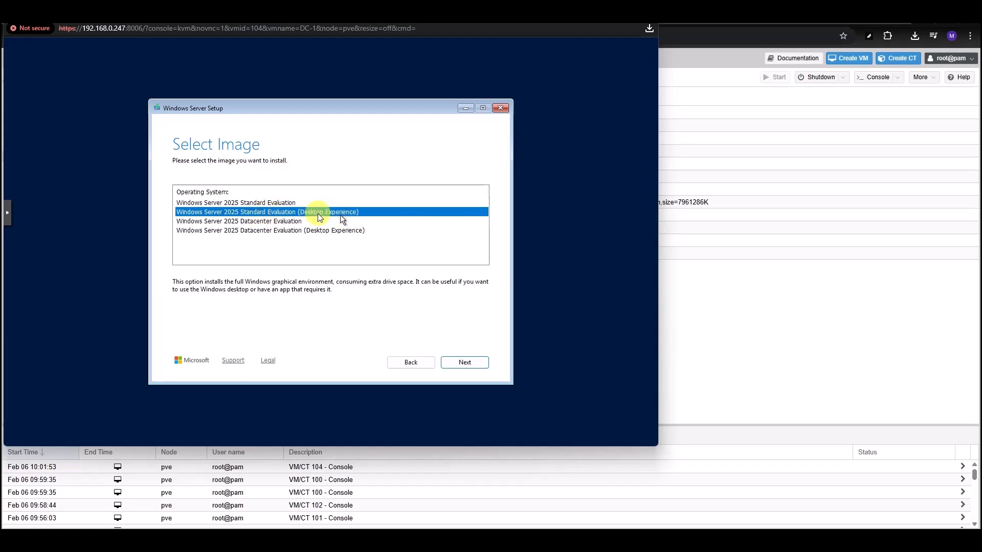
pyautogui.click(461, 363)
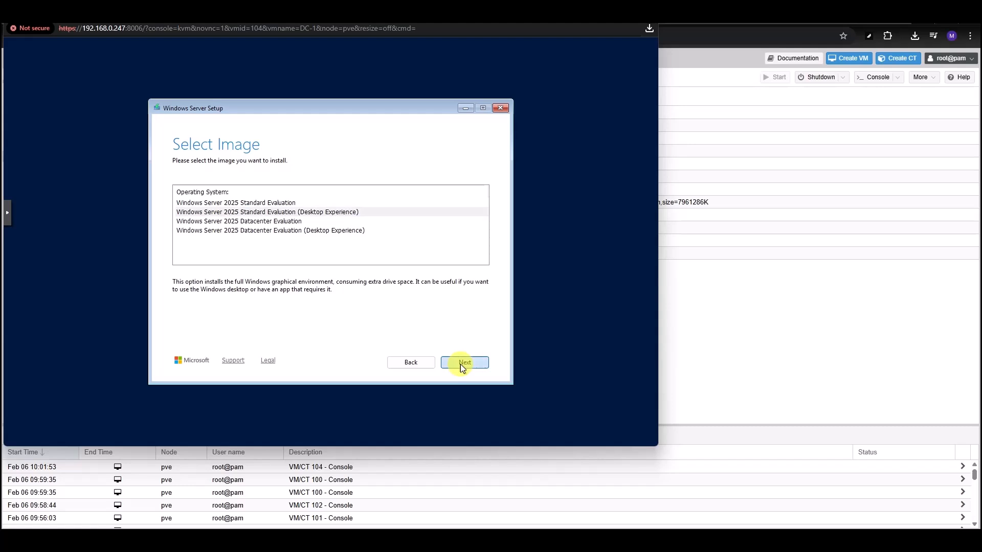
# Step: Continue with the selected server image and accept the applicable notices and license terms
pyautogui.click(464, 363)
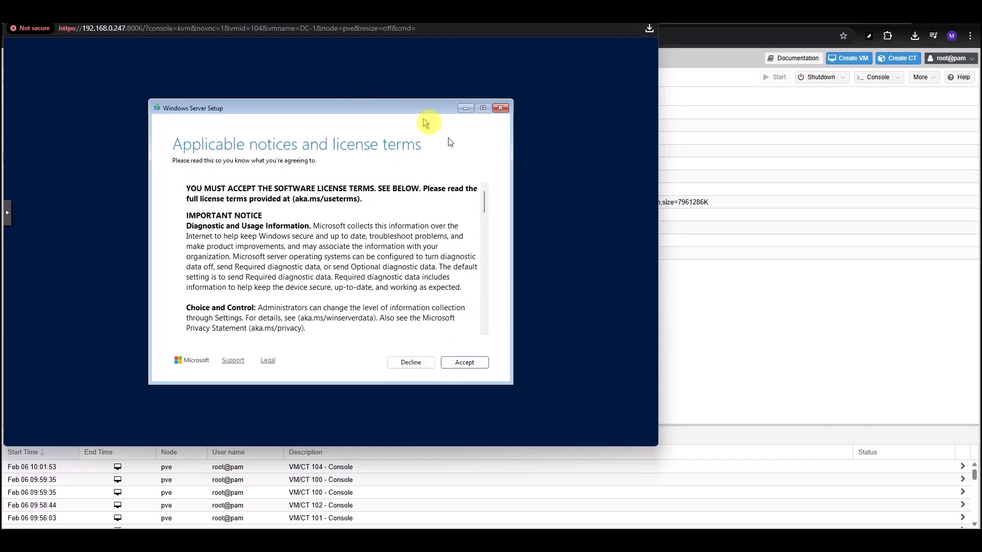
pyautogui.click(469, 361)
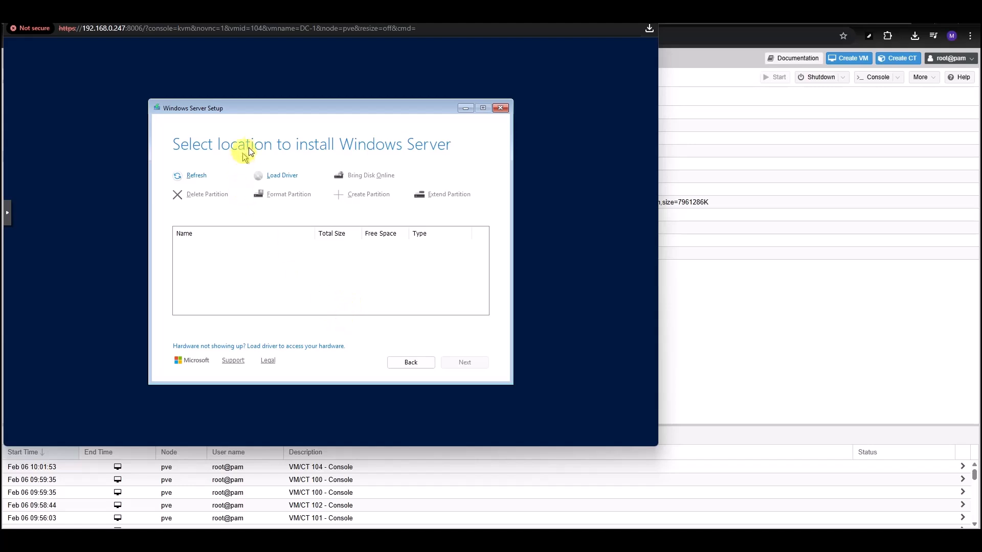
# Step: Install the Red Hat VirtIO SCSI pass-through controller driver from the amd64\2k25 folder on the virtio-win CD drive (D:)
pyautogui.click(271, 176)
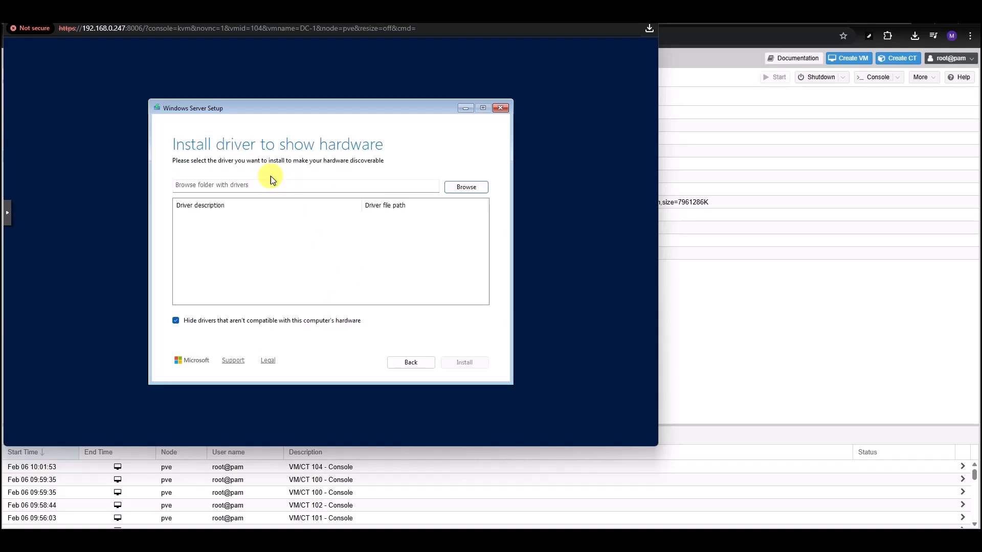
pyautogui.click(464, 185)
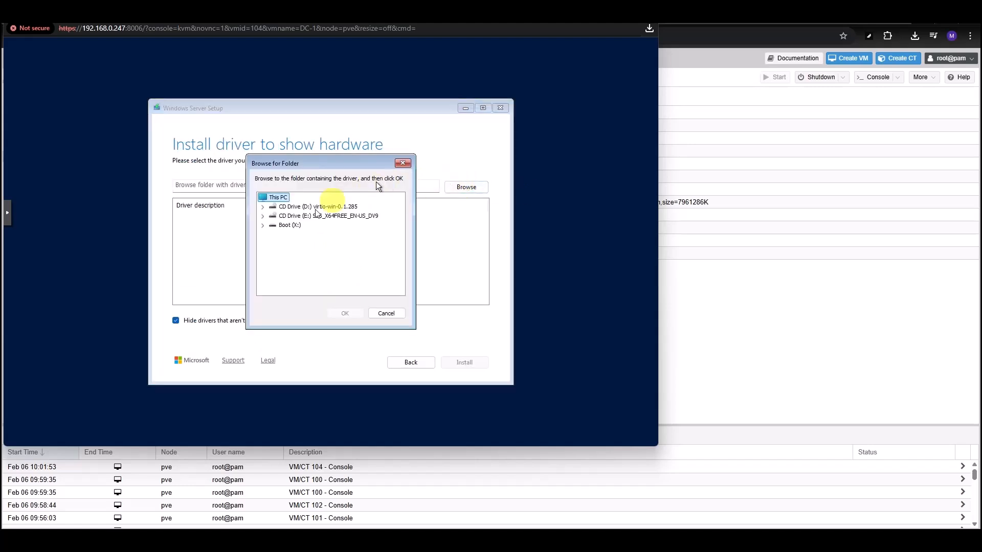
pyautogui.click(315, 207)
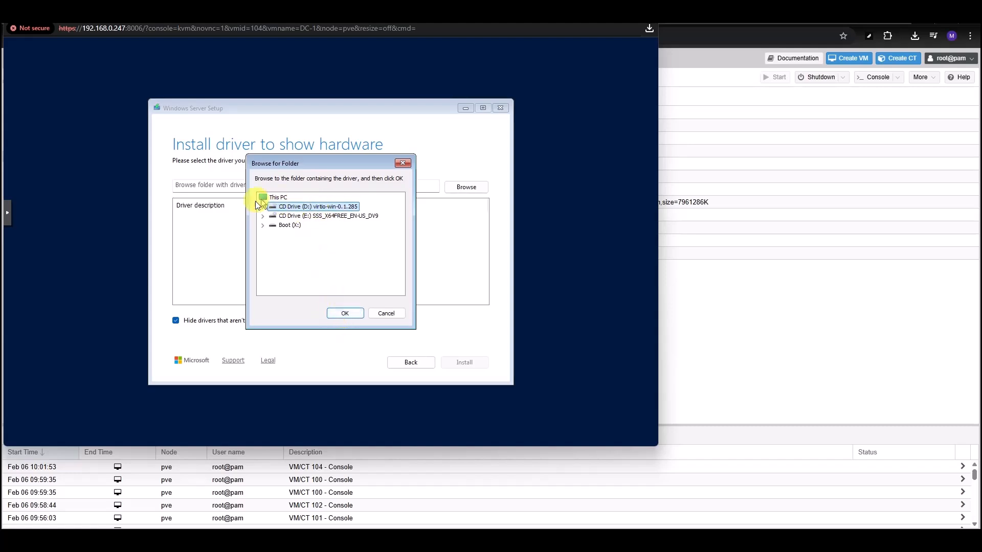
pyautogui.click(263, 207)
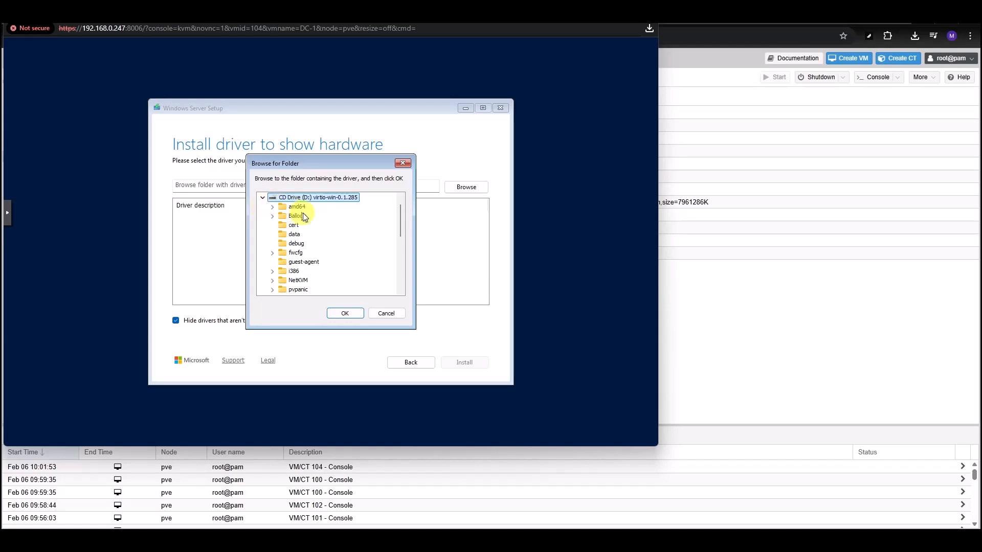
pyautogui.click(272, 206)
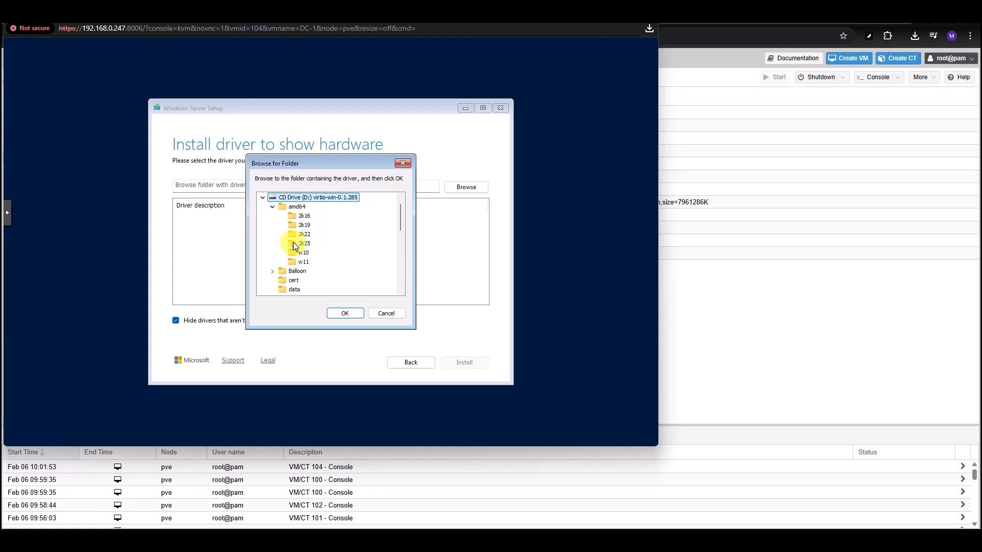
pyautogui.click(306, 244)
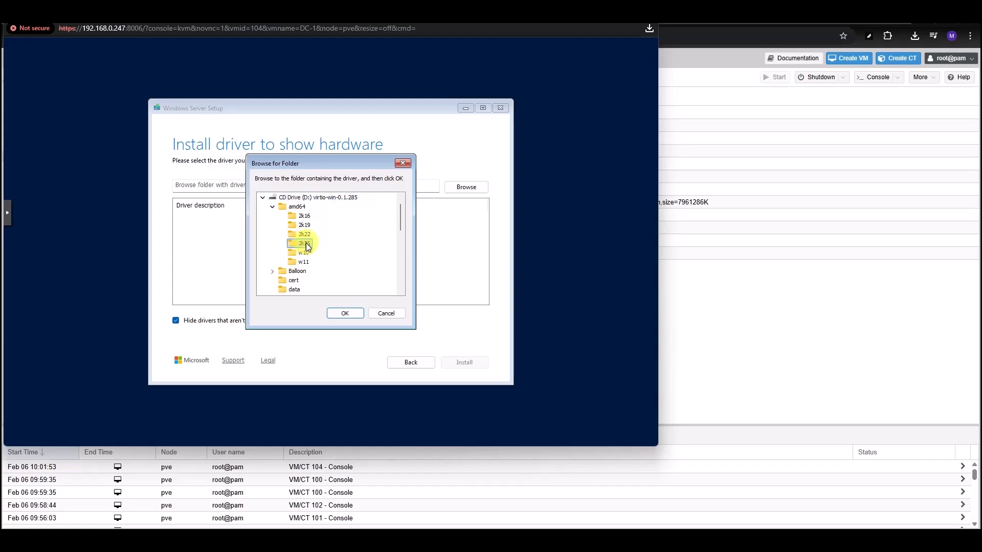
pyautogui.click(341, 314)
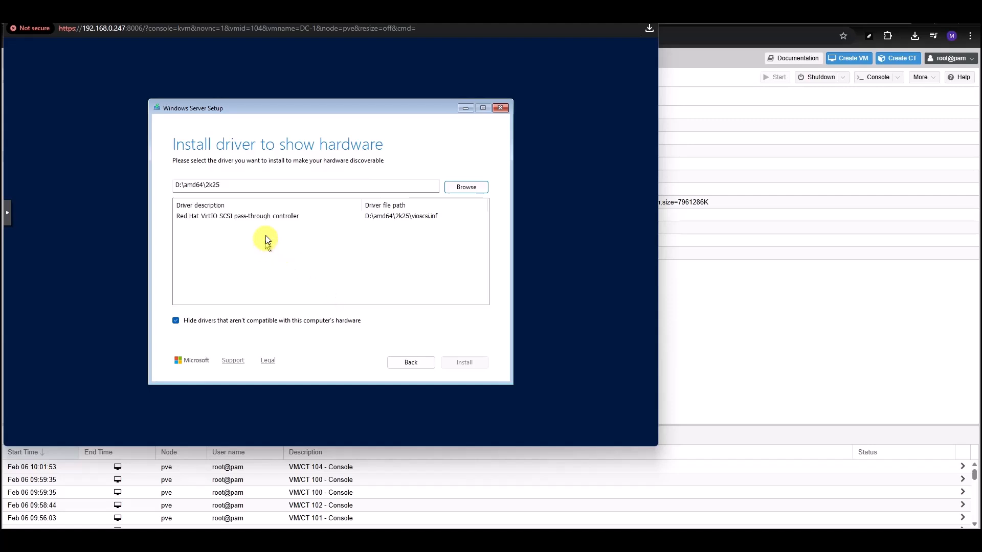
pyautogui.click(198, 218)
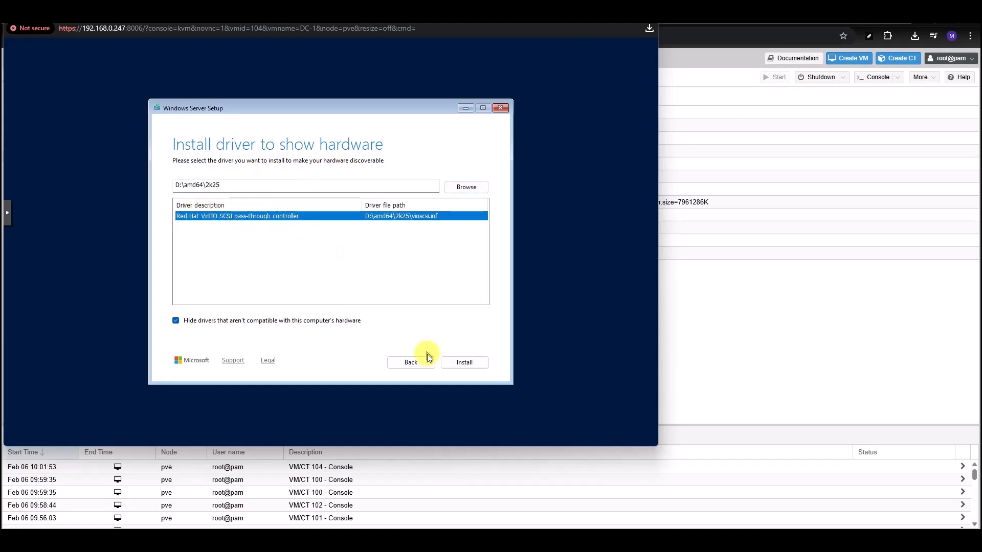
pyautogui.click(460, 365)
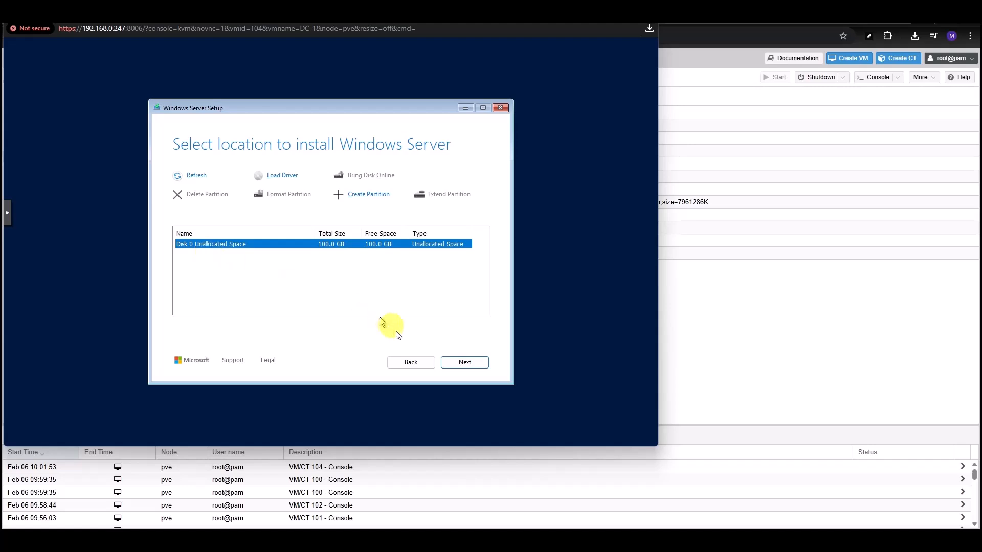
# Step: Choose Disk 0 Unallocated Space as the install location and start the Windows Server installation
pyautogui.click(471, 362)
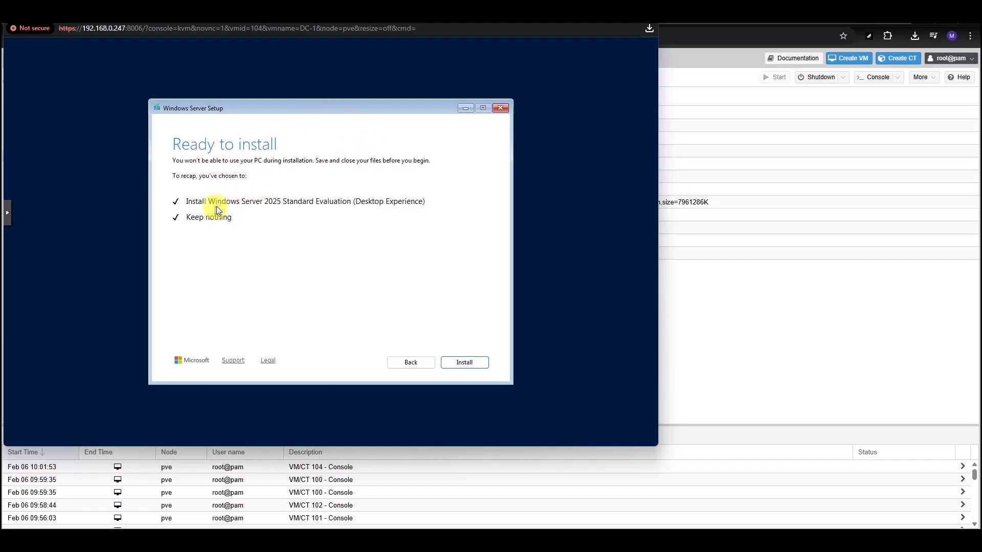
pyautogui.click(463, 363)
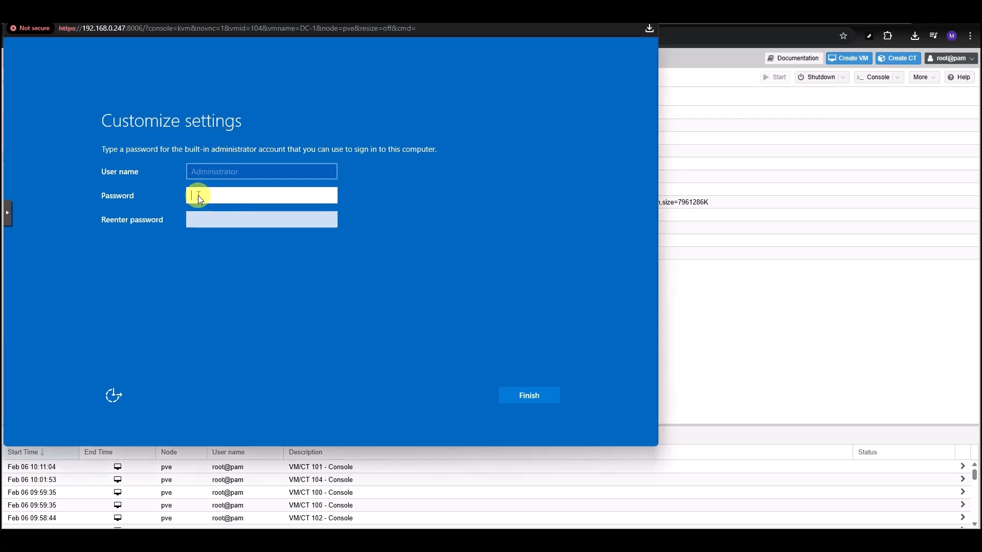
# Step: Set and re-enter a password for the built-in Administrator account, and finish customizing the settings
pyautogui.write('•••••')
pyautogui.press('Tab')
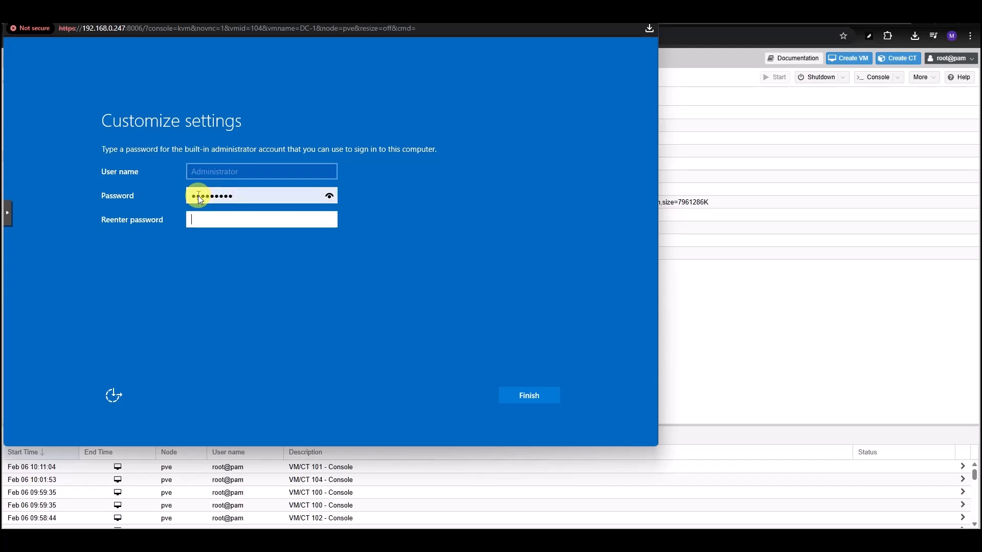
pyautogui.write('•••••••••')
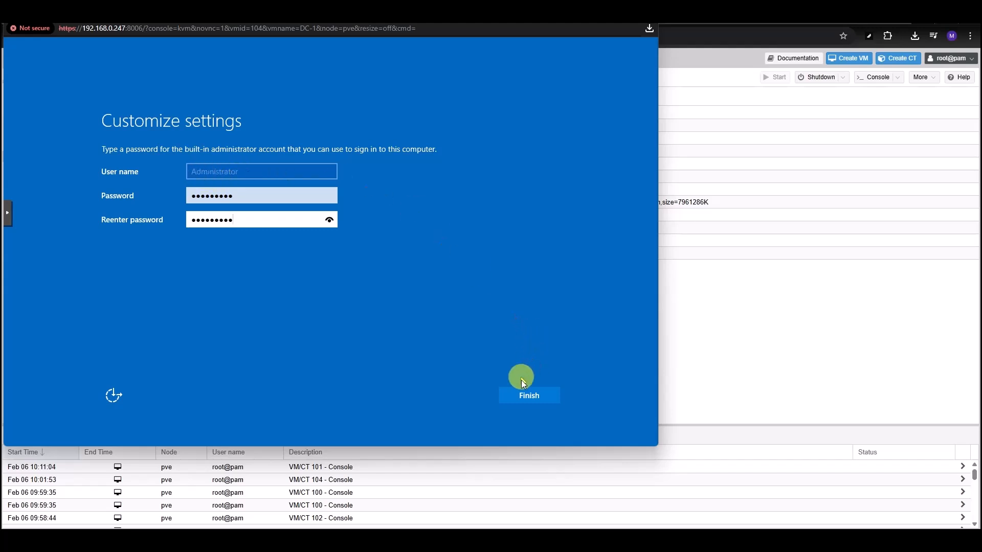
pyautogui.click(526, 395)
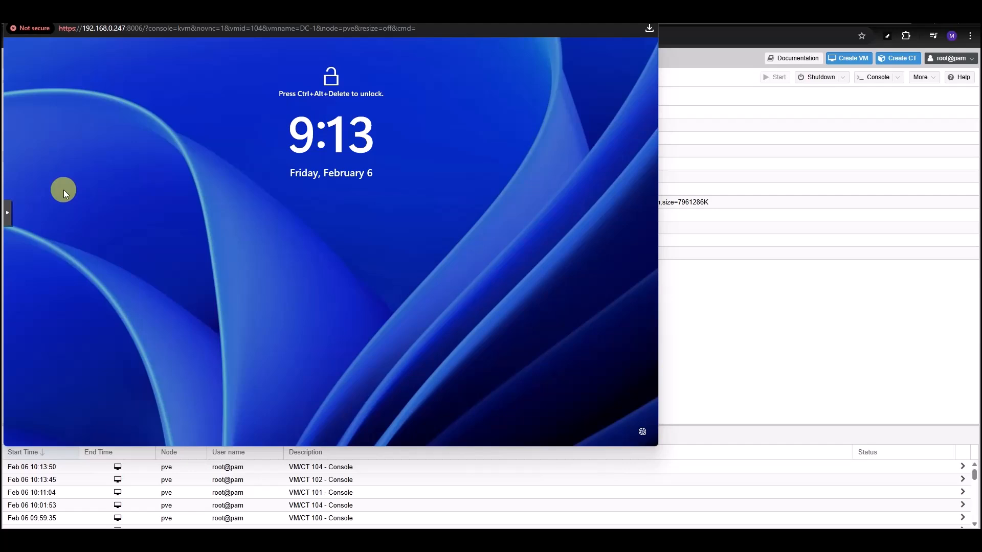
# Step: Unlock the virtual machine, sign in as Administrator with the account password, and accept the Include Optional diagnostic data setting
pyautogui.click(10, 217)
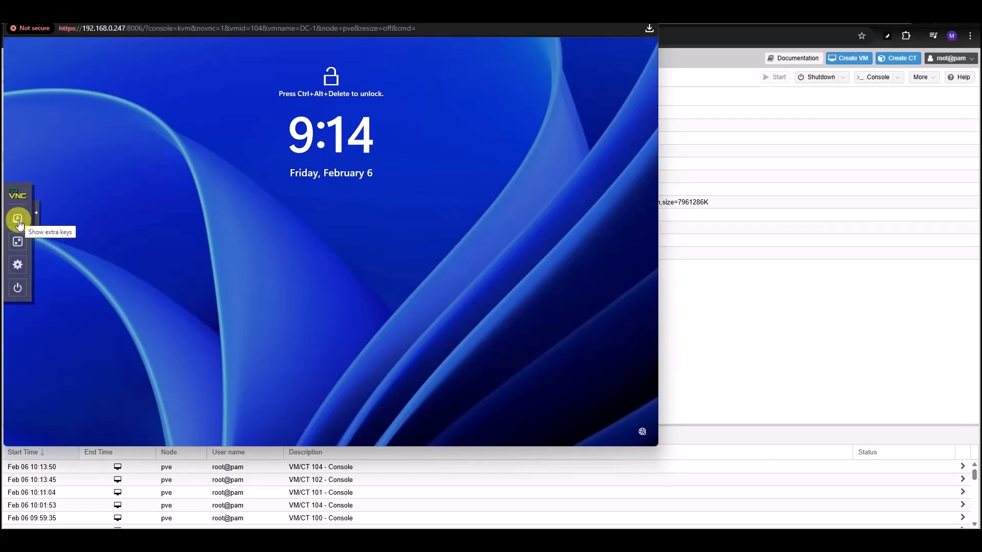
pyautogui.click(18, 220)
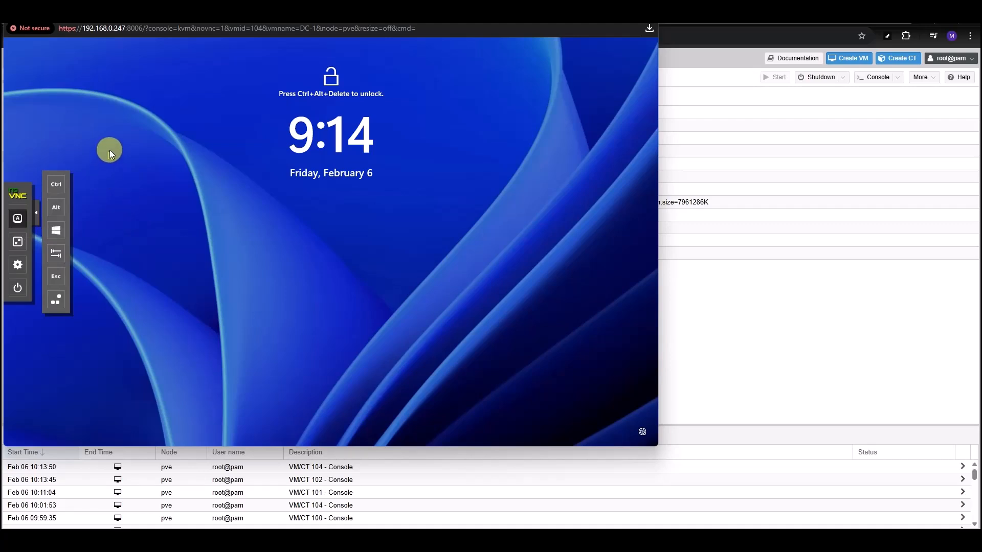
pyautogui.click(59, 304)
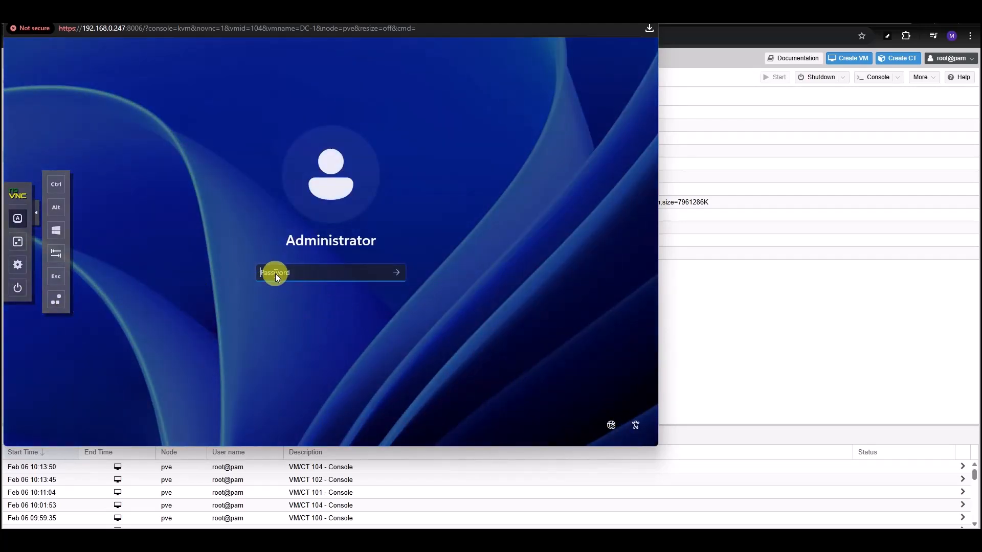
pyautogui.write('•')
pyautogui.press('BackSpace')
pyautogui.press('BackSpace')
pyautogui.press('BackSpace')
pyautogui.press('Return')
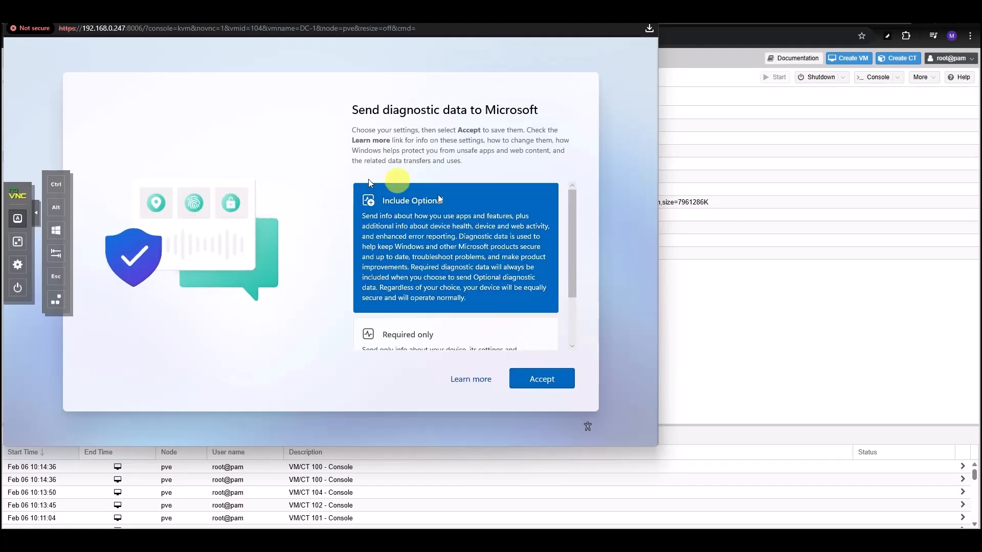
pyautogui.click(543, 384)
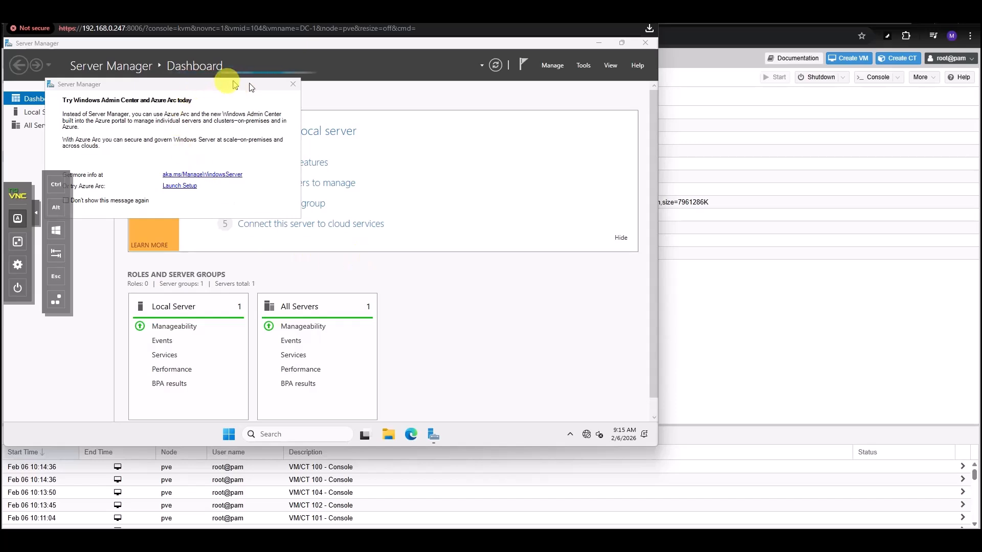
# Step: Open Device Manager and move its window clear of the noVNC controls so the device list is unobstructed
pyautogui.rightClick(229, 439)
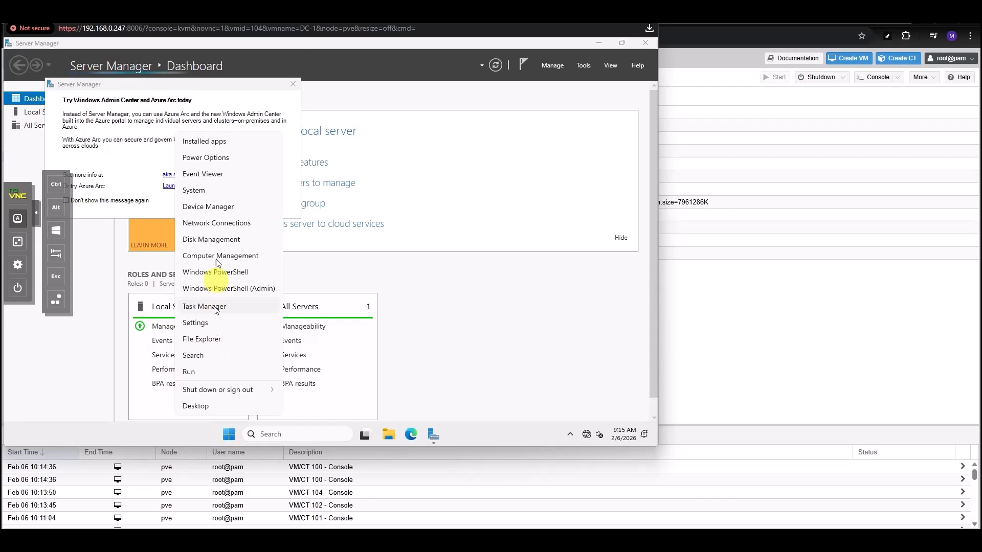
pyautogui.click(200, 207)
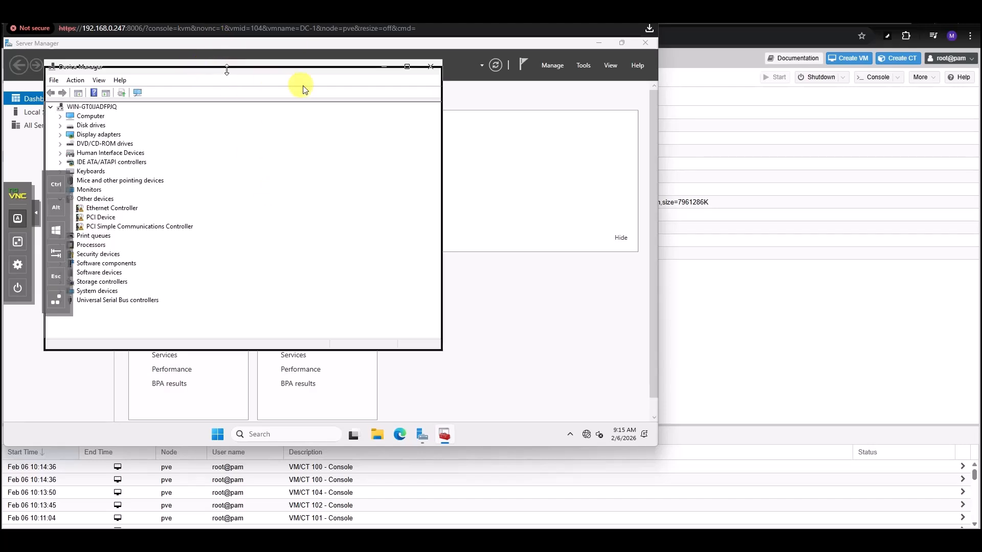
pyautogui.moveTo(303, 60); pyautogui.dragTo(302, 51)
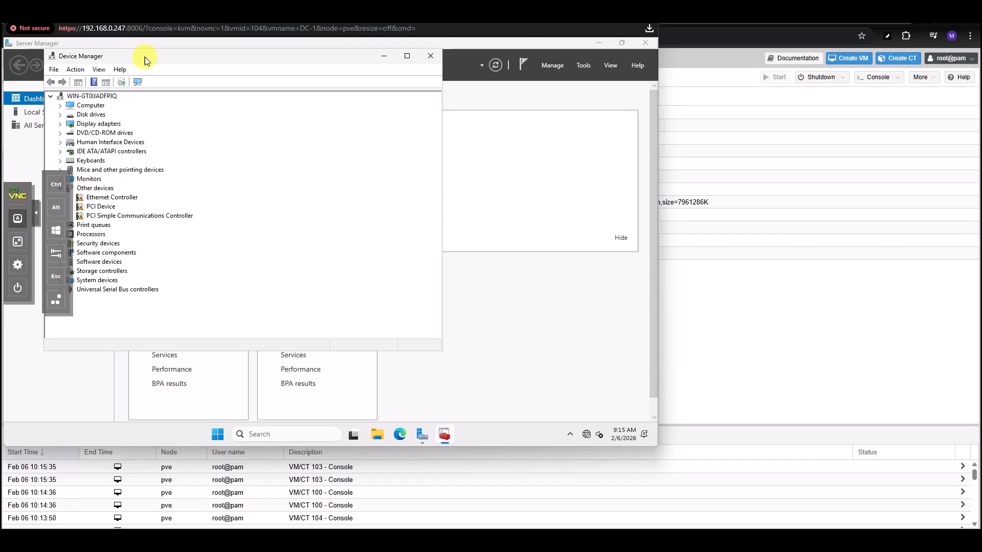
pyautogui.moveTo(145, 57); pyautogui.dragTo(302, 120)
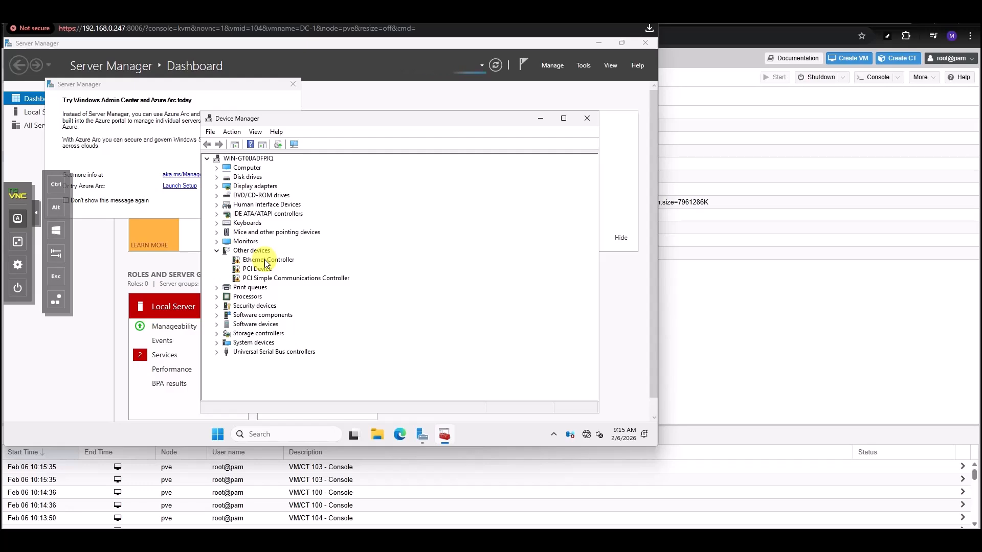
# Step: Update the Ethernet Controller driver manually from the NetKVM\2k25\amd64 folder on the virtio-win CD drive (D:), including subfolders
pyautogui.rightClick(265, 263)
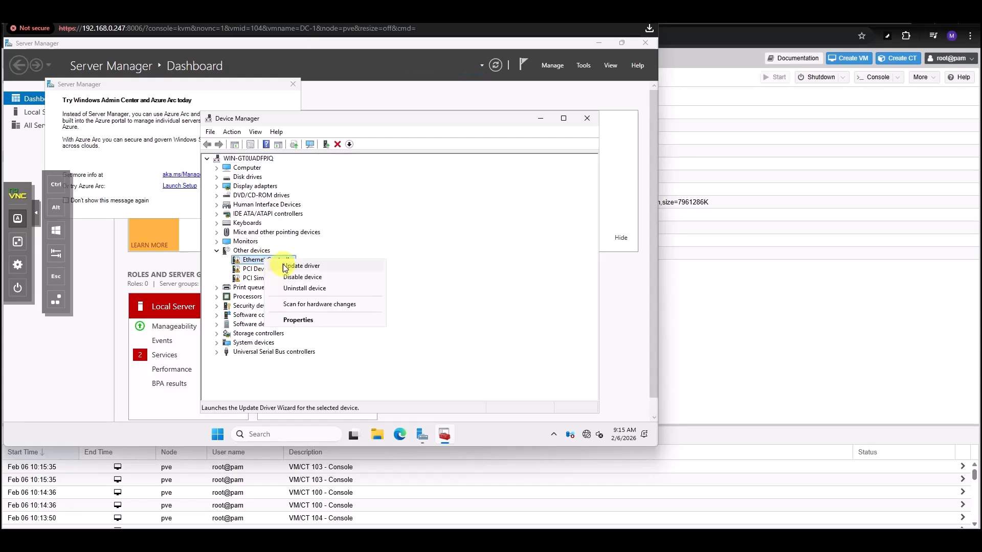
pyautogui.click(284, 265)
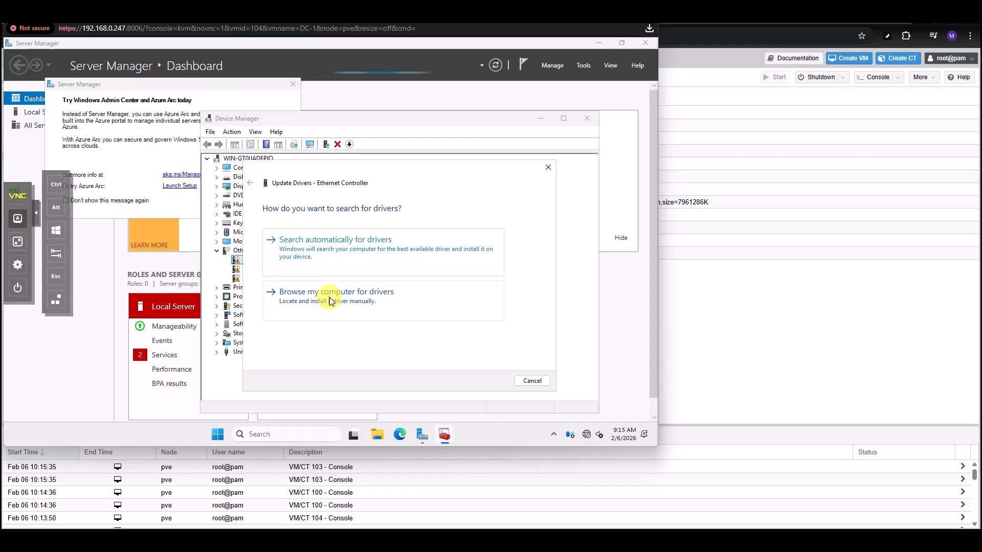
pyautogui.click(330, 301)
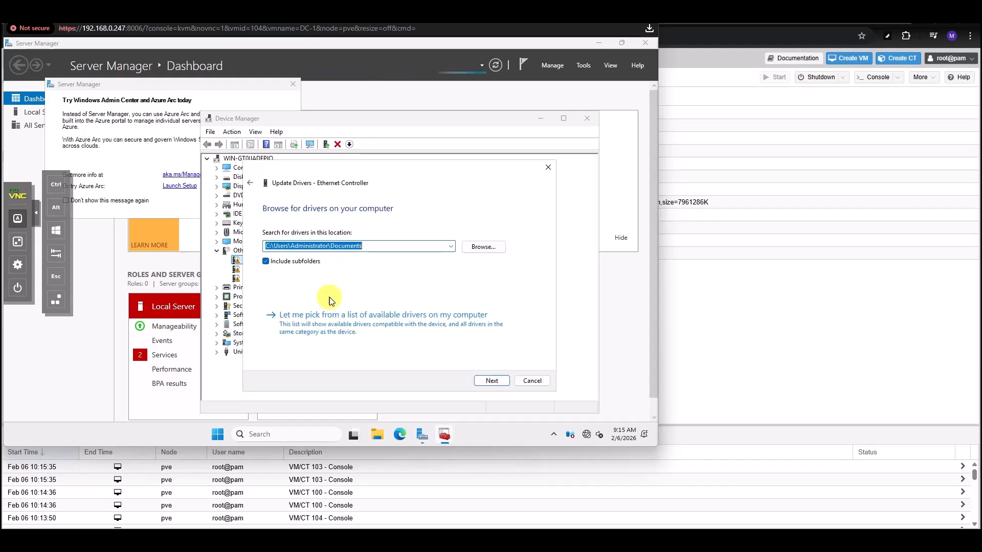
pyautogui.click(484, 247)
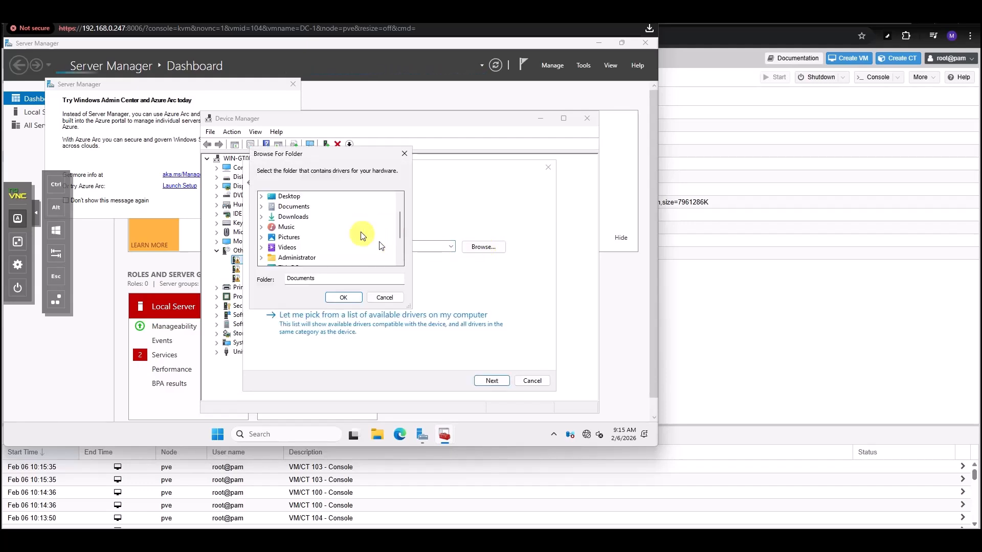
pyautogui.scroll(-2, 361, 224)
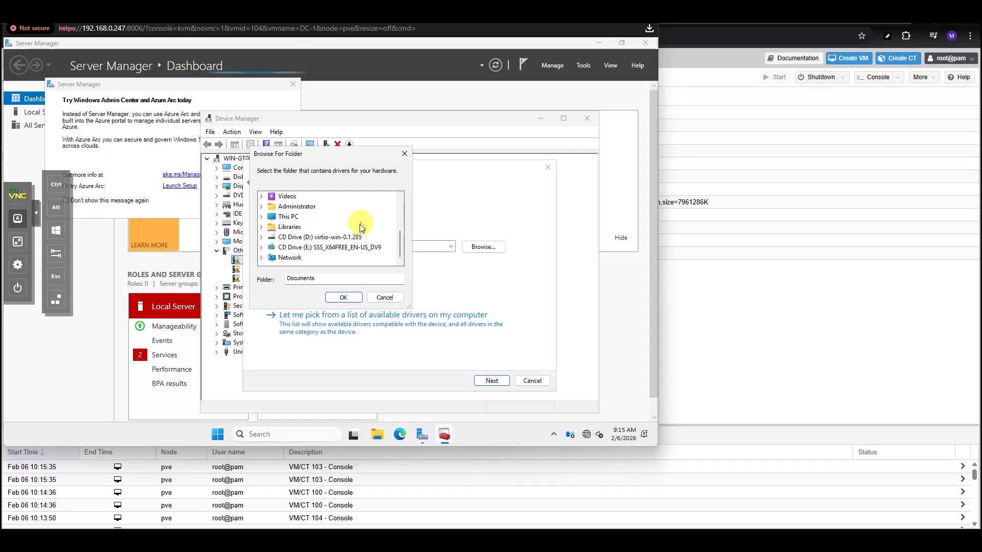
pyautogui.click(261, 238)
pyautogui.scroll(-2, 329, 241)
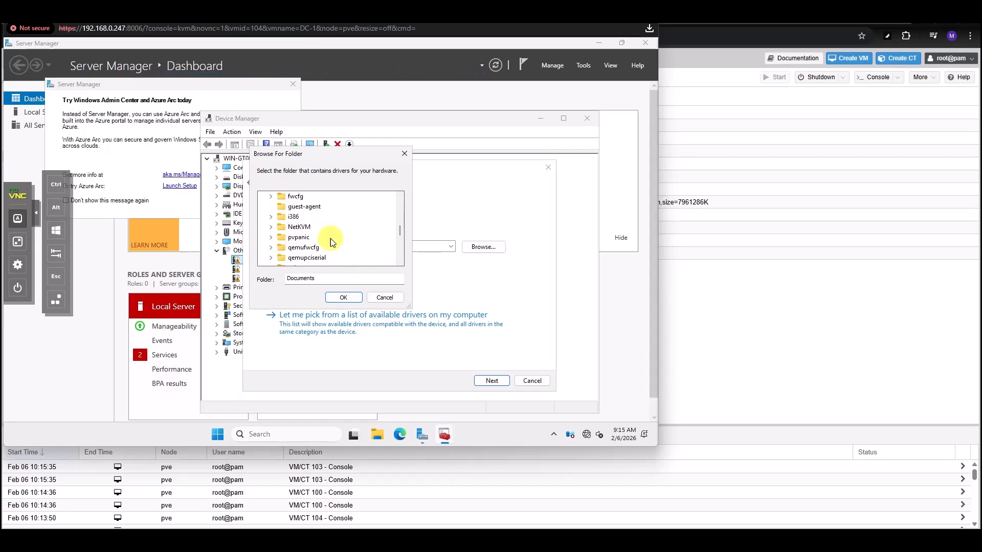
pyautogui.click(270, 226)
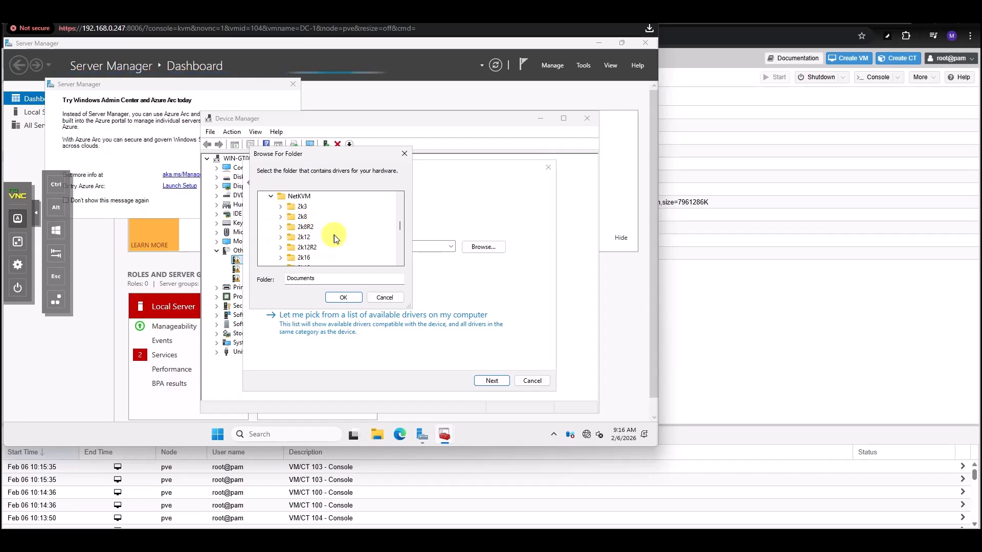
pyautogui.scroll(-1, 335, 239)
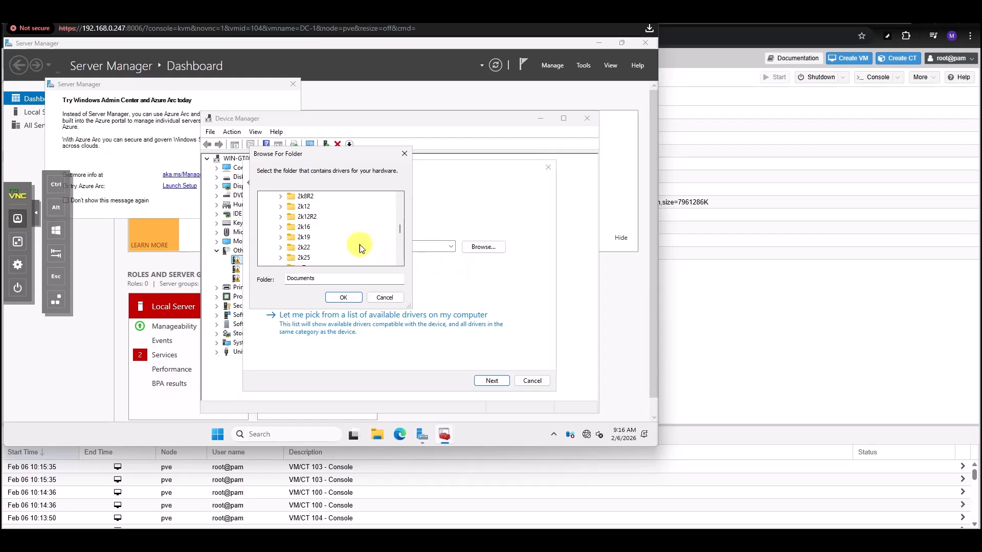
pyautogui.scroll(-1, 360, 248)
pyautogui.click(280, 227)
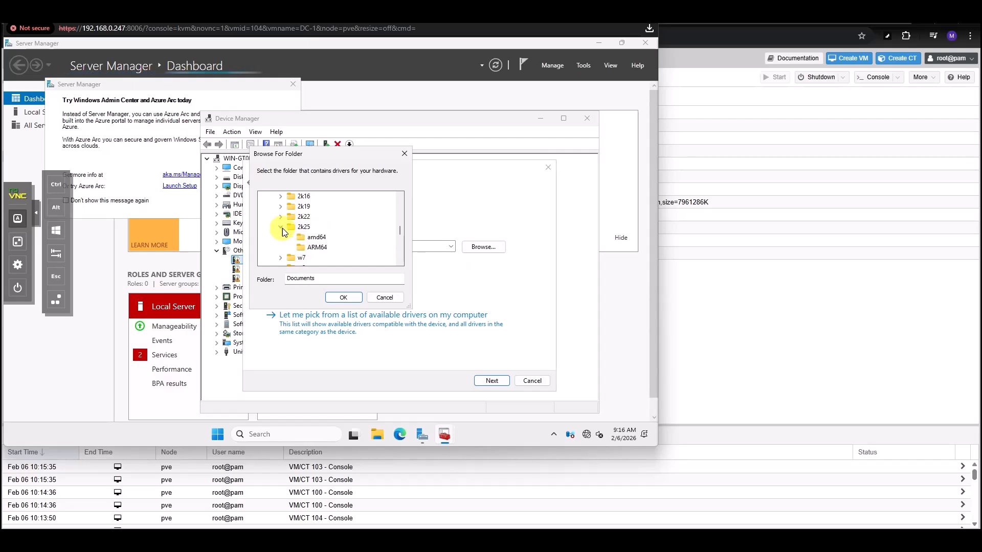
pyautogui.click(313, 237)
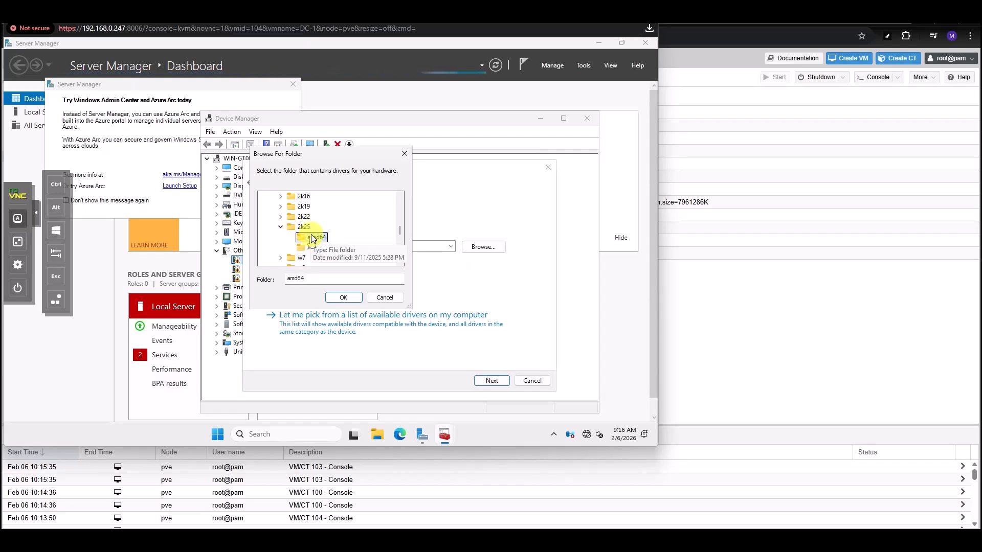
pyautogui.click(342, 299)
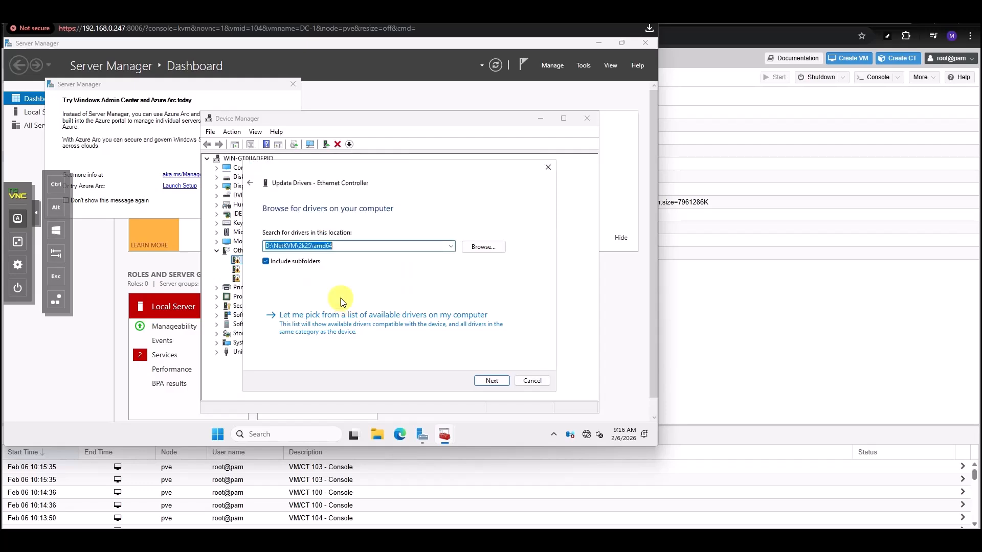
pyautogui.click(484, 383)
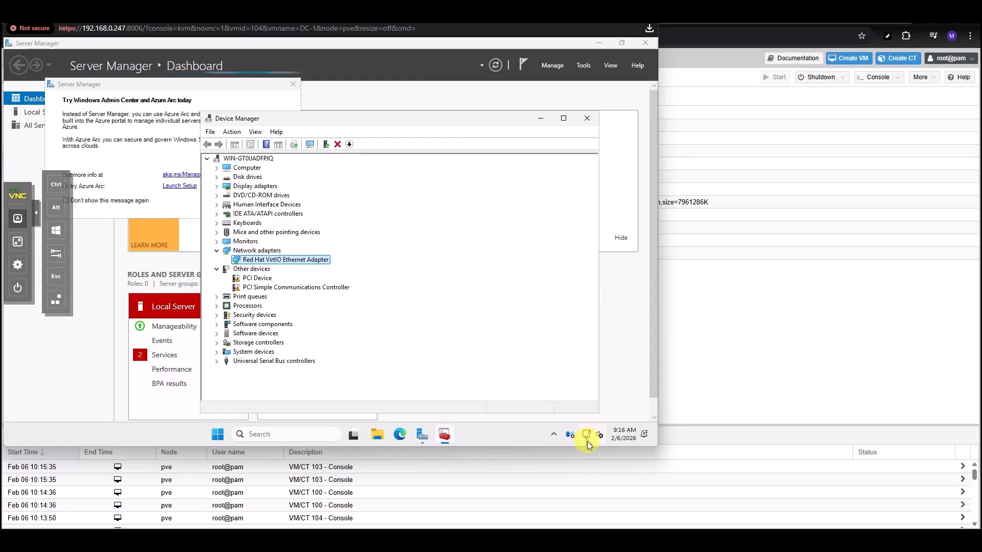
pyautogui.moveTo(588, 441)
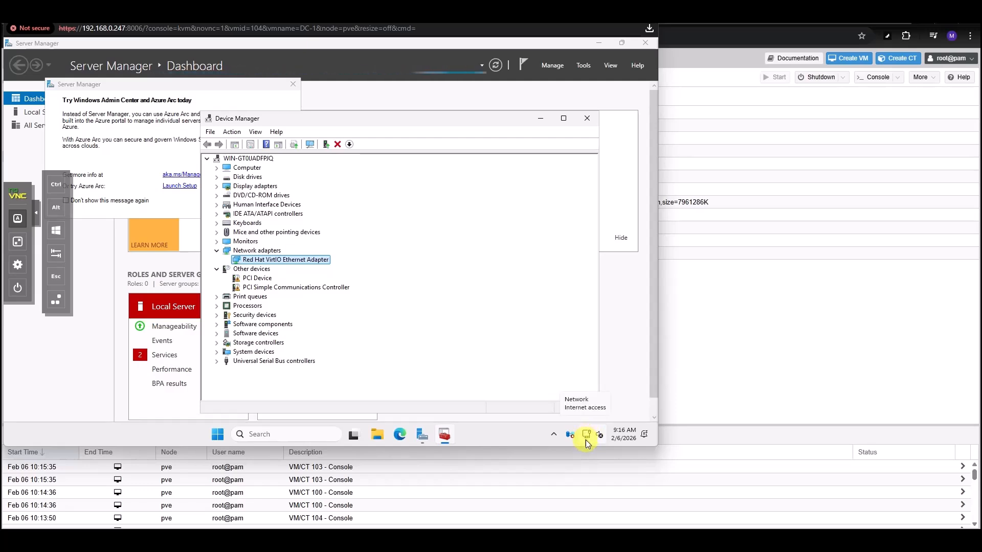